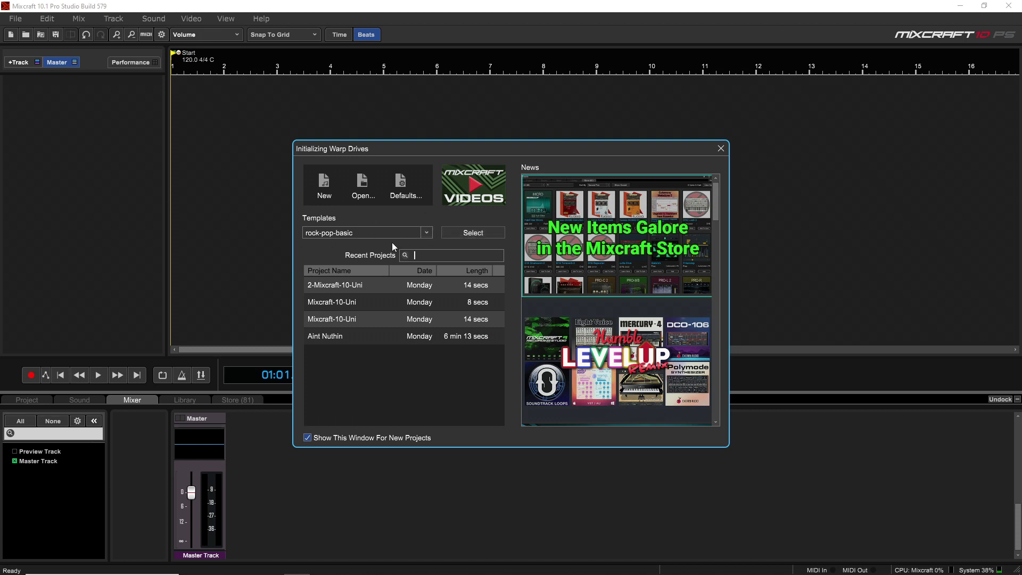
Step: Start a new project from the rock-pop-basic template
click(390, 234)
click(337, 276)
click(473, 233)
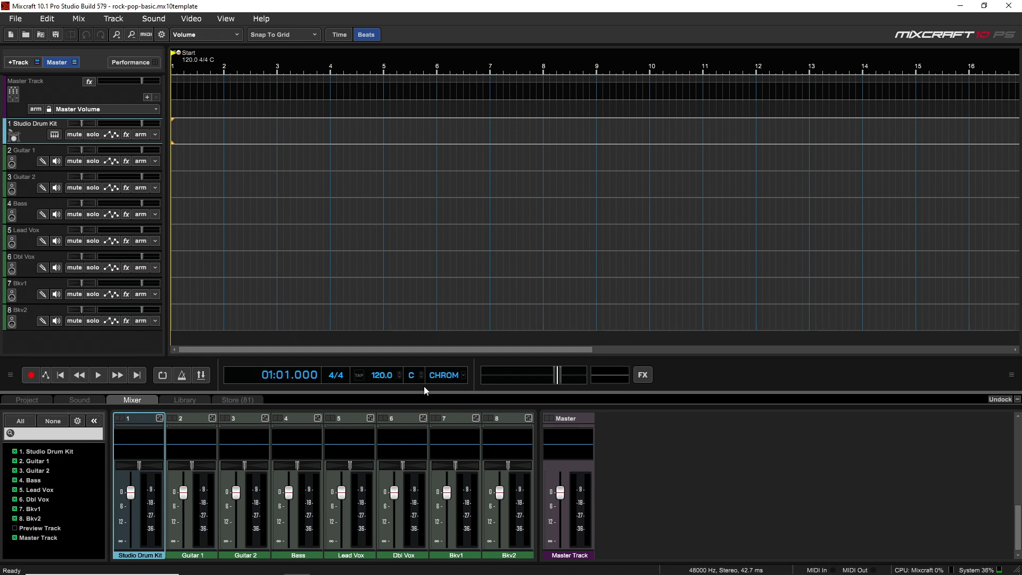
Step: Collapse the mixer area below the timeline and expand it again
right_click(140, 401)
click(181, 411)
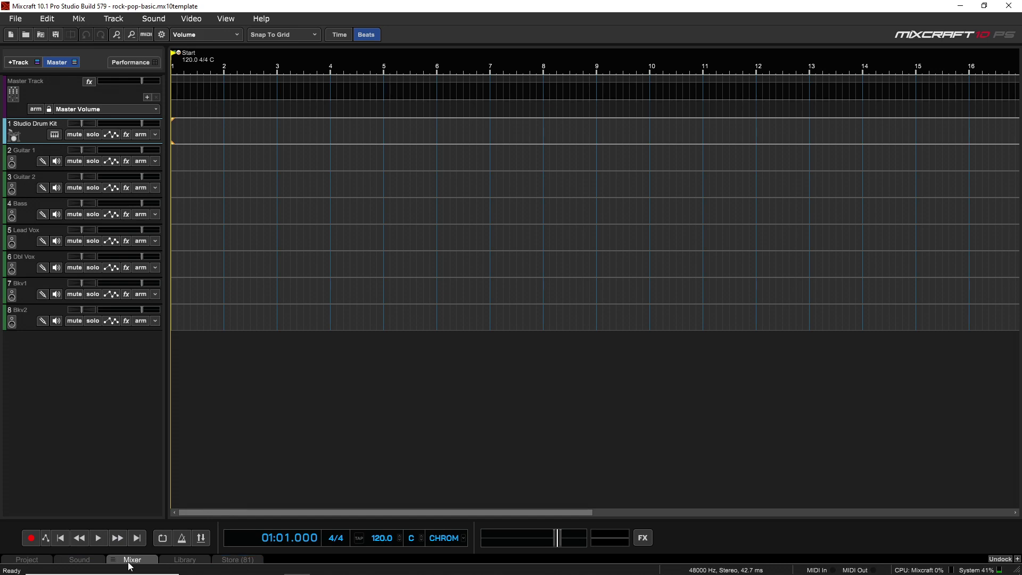
click(130, 562)
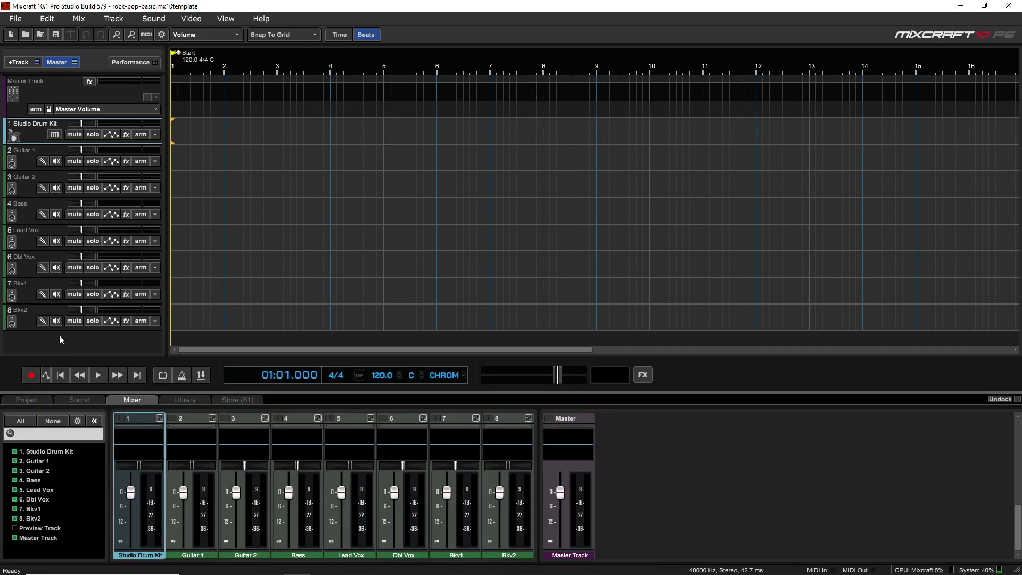
Step: Open the loop library, try sorting it by Date, and sort it by Song Kit again
click(184, 401)
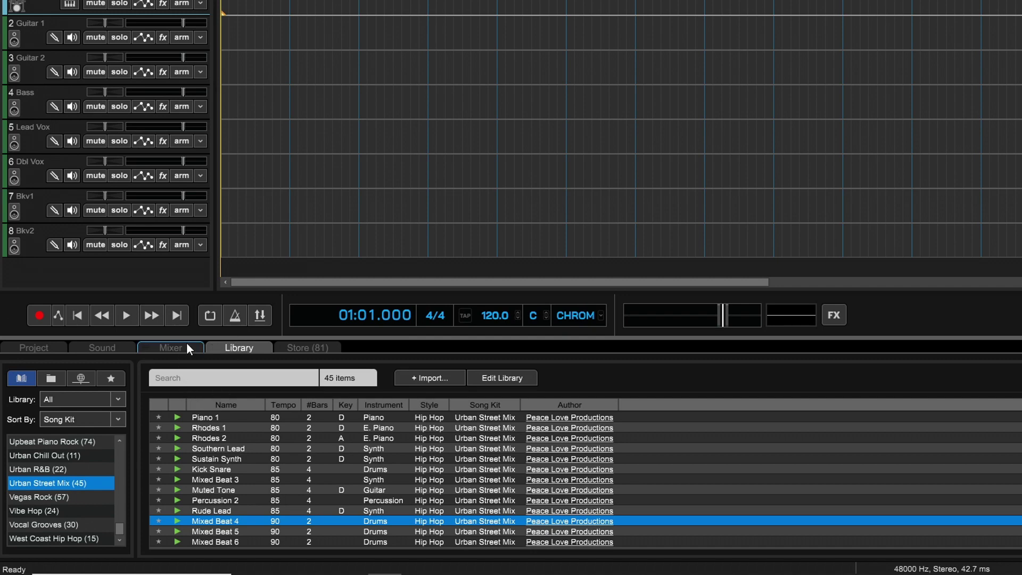
click(86, 420)
click(77, 444)
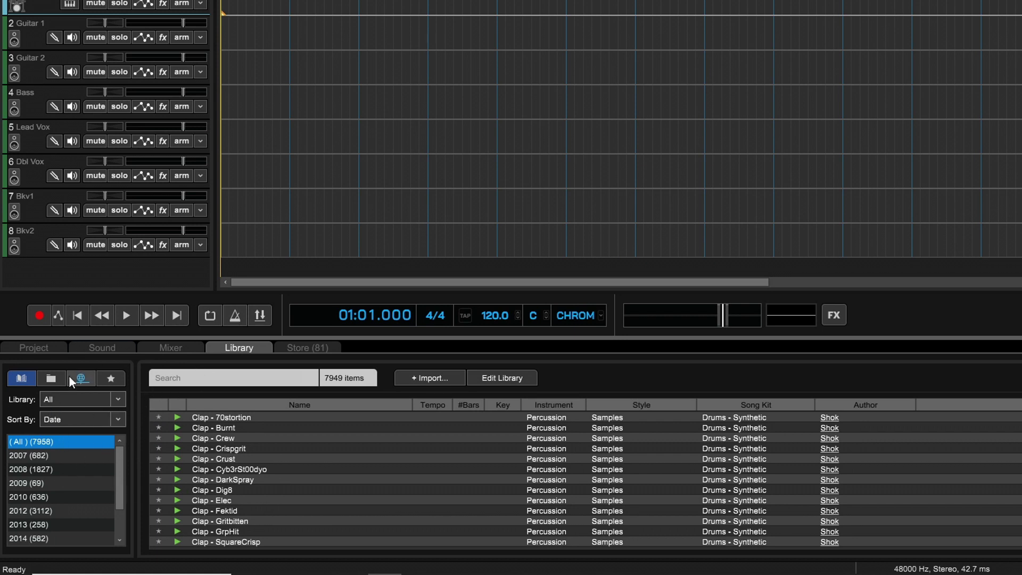
click(119, 419)
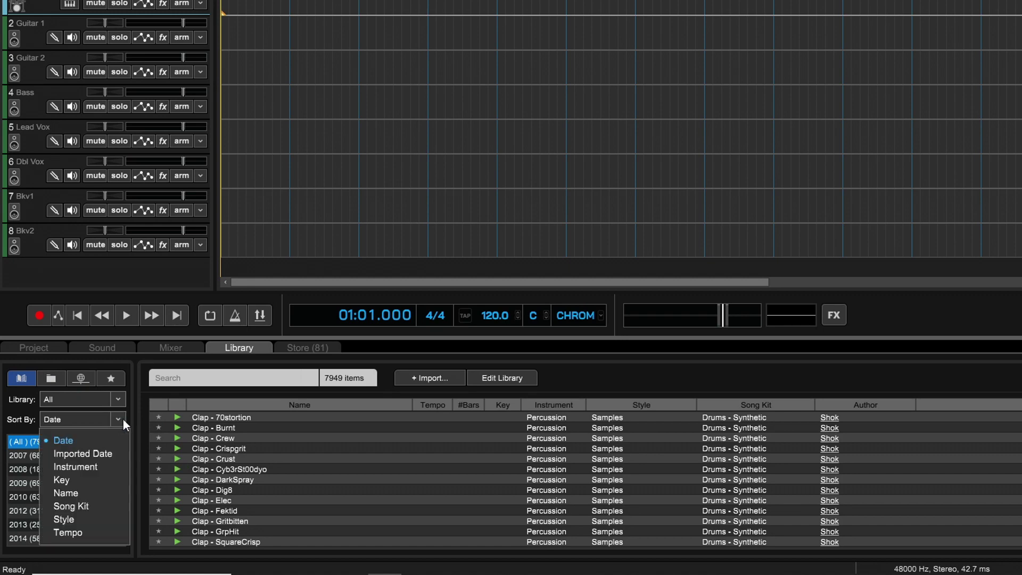
click(97, 508)
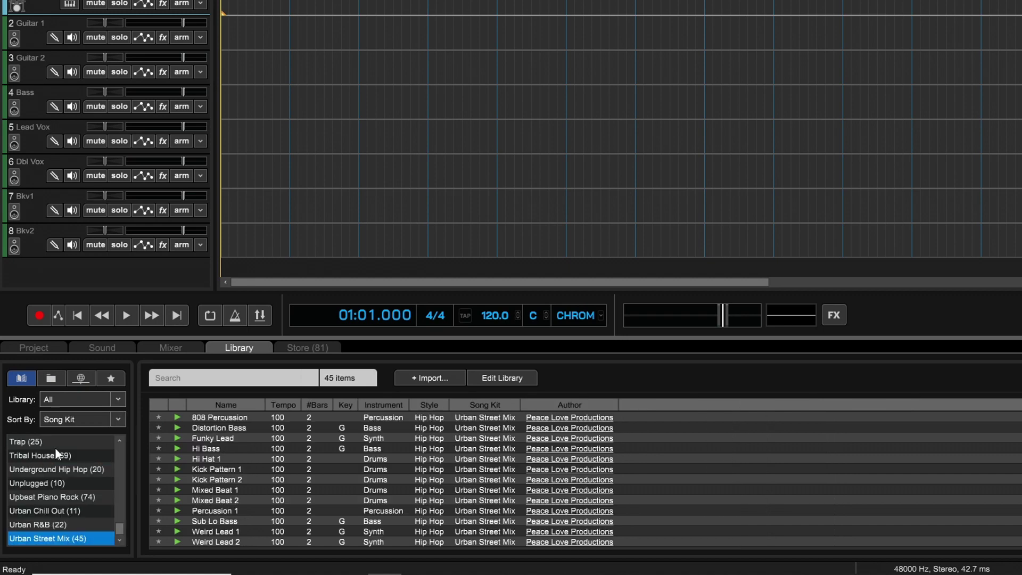
Step: Browse the loops in the Unplugged, Underground Hip Hop and Upbeat Piano Rock song kits
click(40, 484)
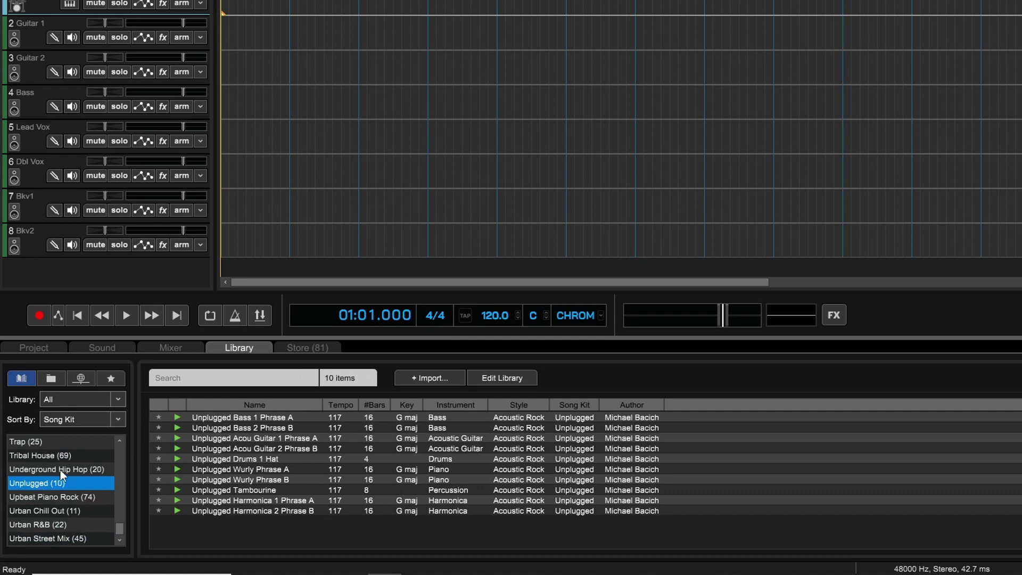
click(61, 471)
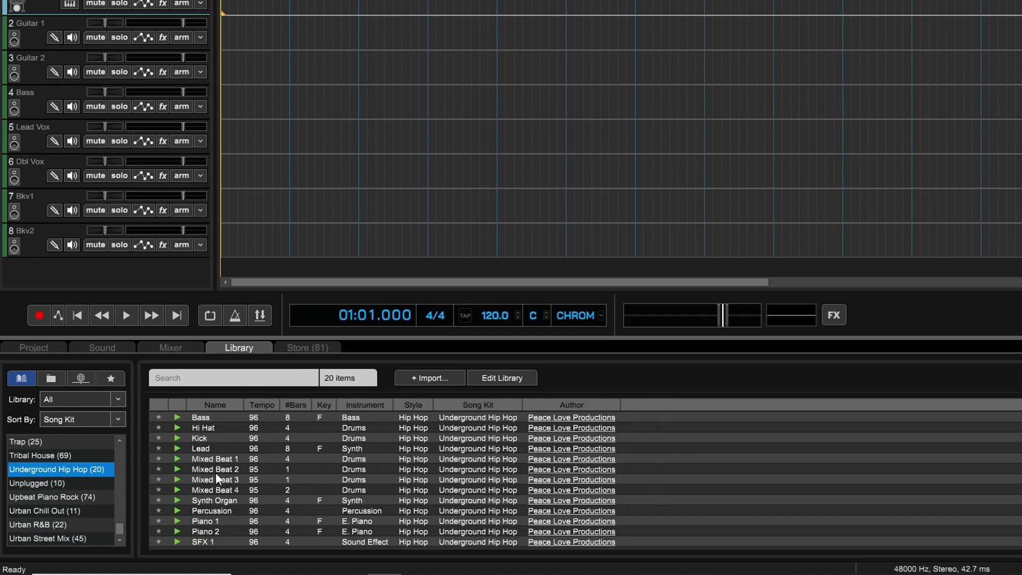
click(43, 479)
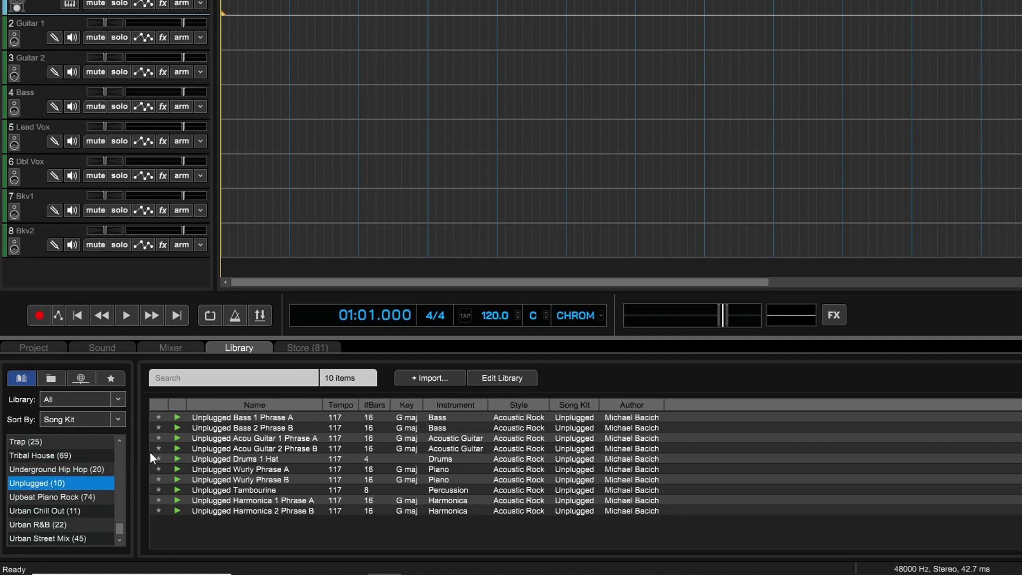
click(51, 498)
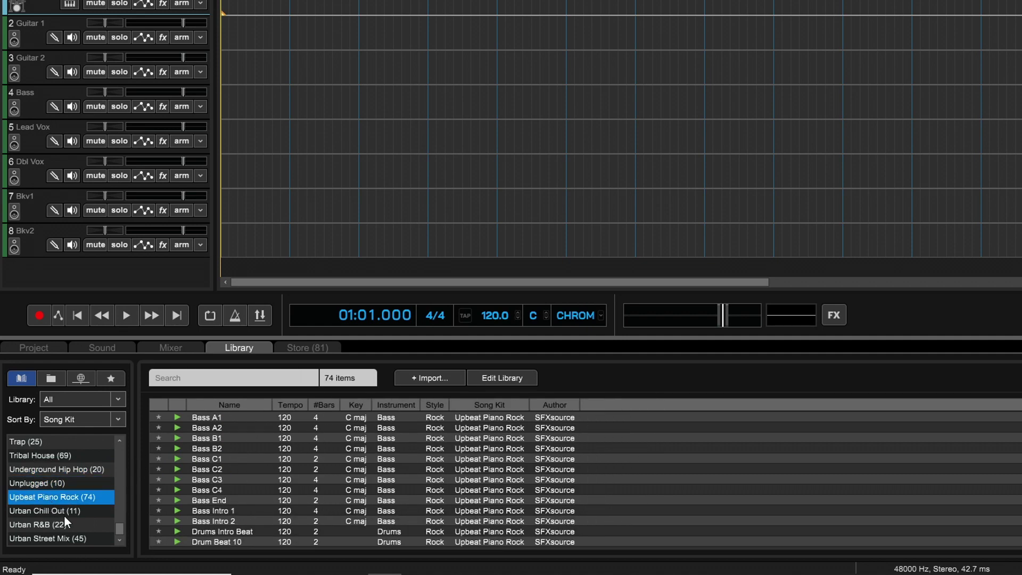
Step: Show the Mellow Piano Rock song kit and look through its guitar, bass, drum and piano loops
drag(119, 532, 75, 511)
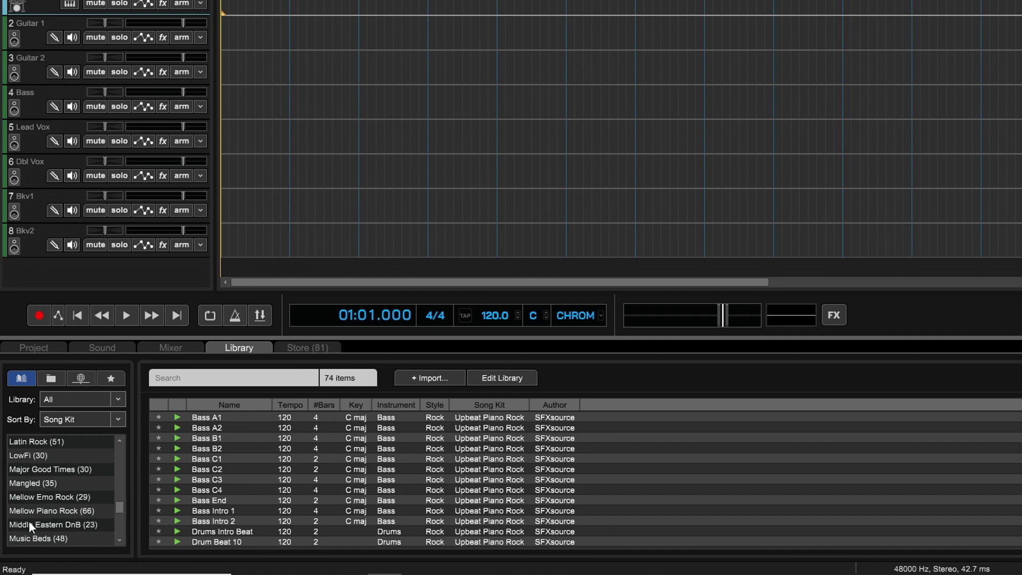
click(44, 514)
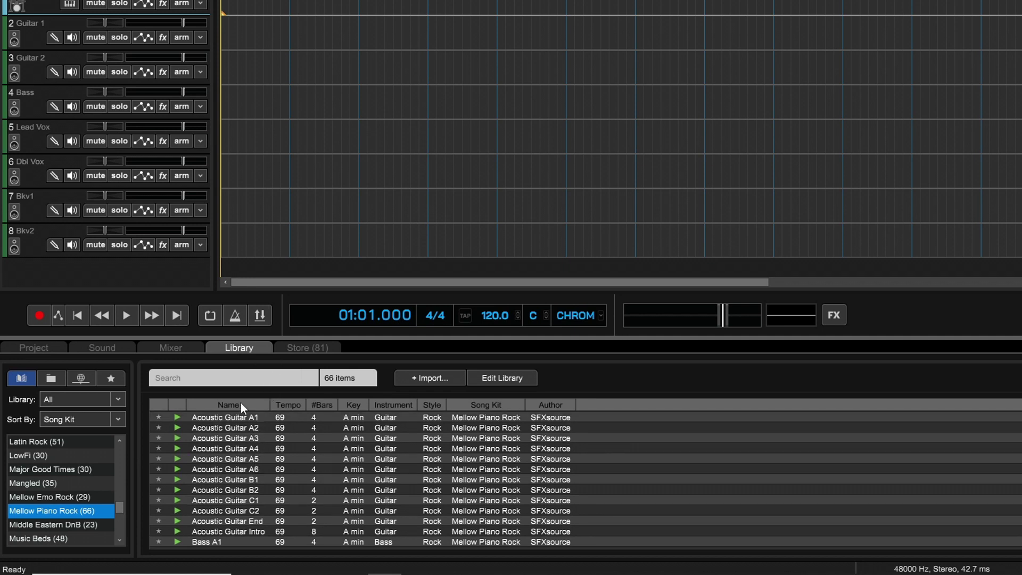
scroll(251, 472, down, 7)
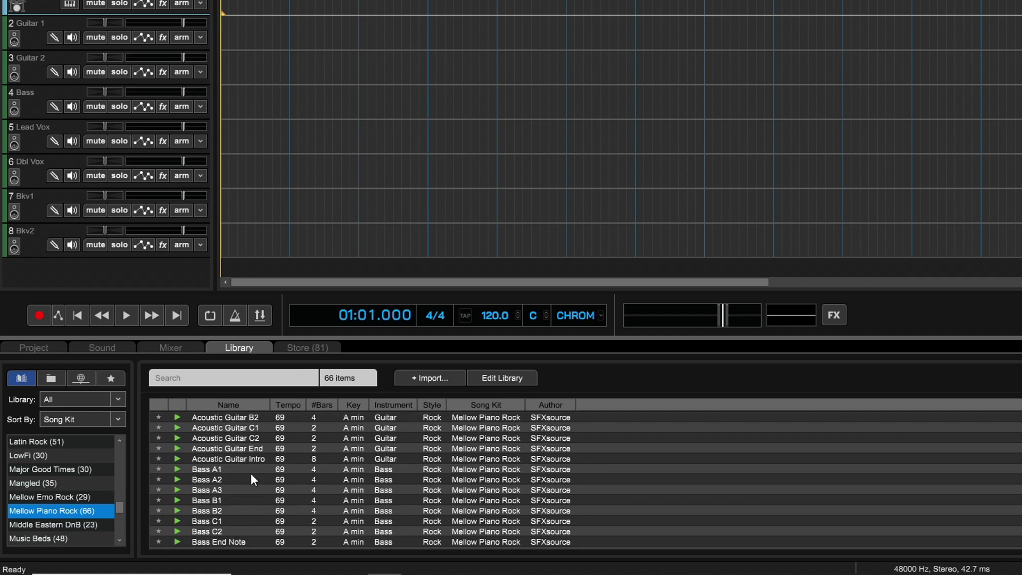
scroll(257, 498, down, 10)
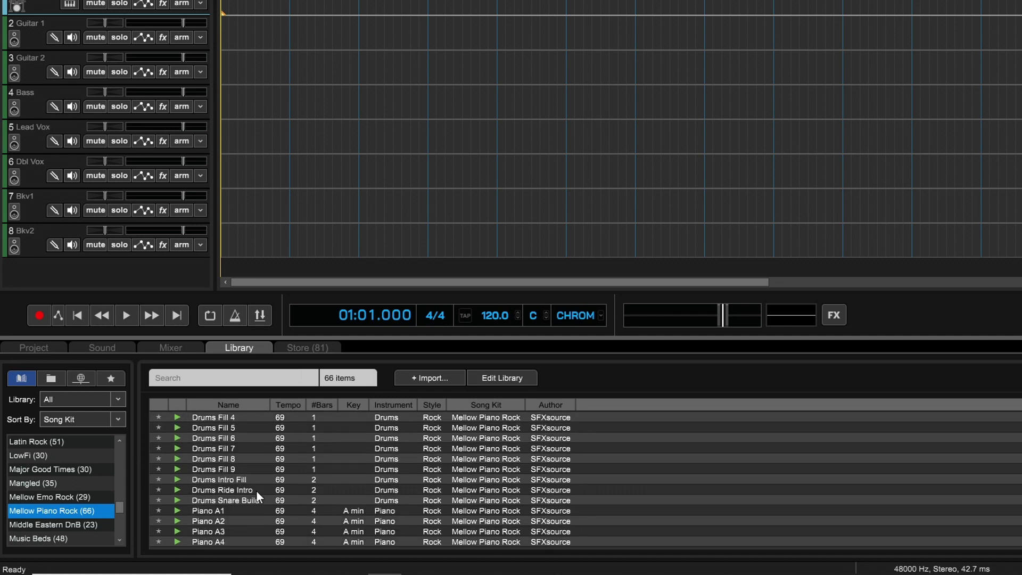
scroll(286, 520, up, 15)
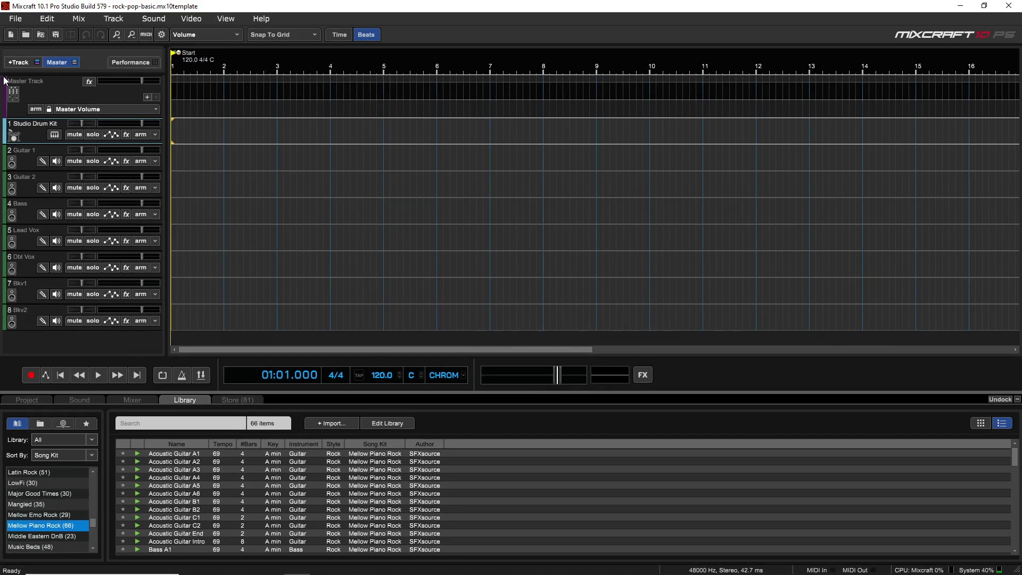
Step: Add a new audio track and name it Drums
click(18, 65)
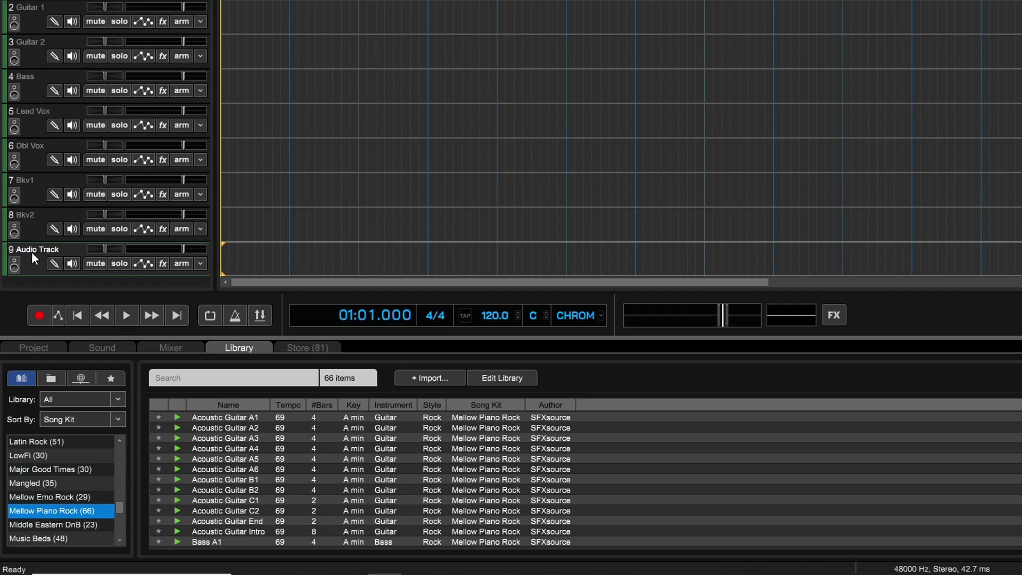
text(Drums)
key(Return)
Step: Preview the Drums 1 and Drums 4 loops of the Mellow Piano Rock kit and stop the playback
scroll(258, 465, down, 5)
scroll(334, 513, down, 2)
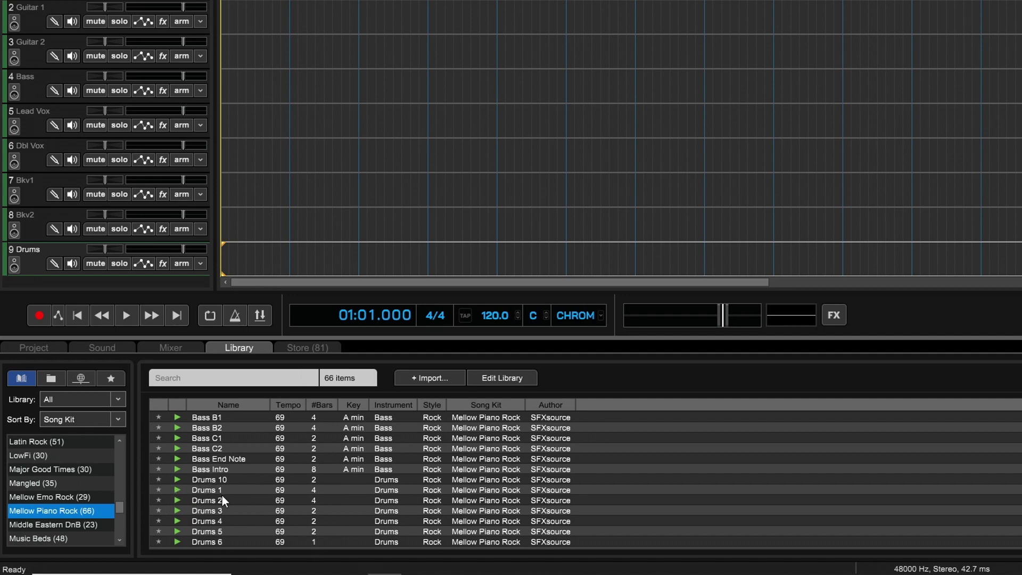
click(178, 490)
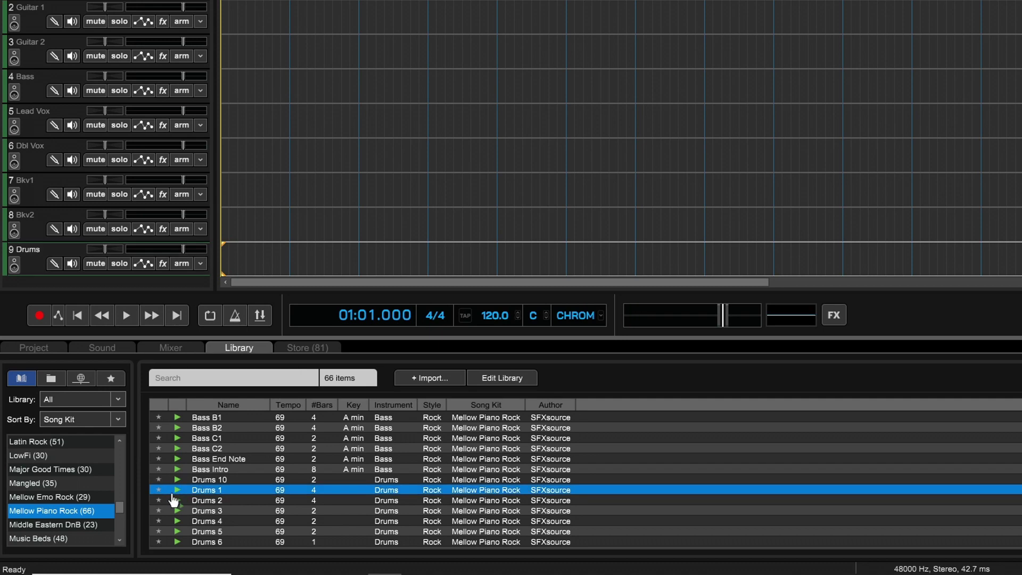
click(177, 490)
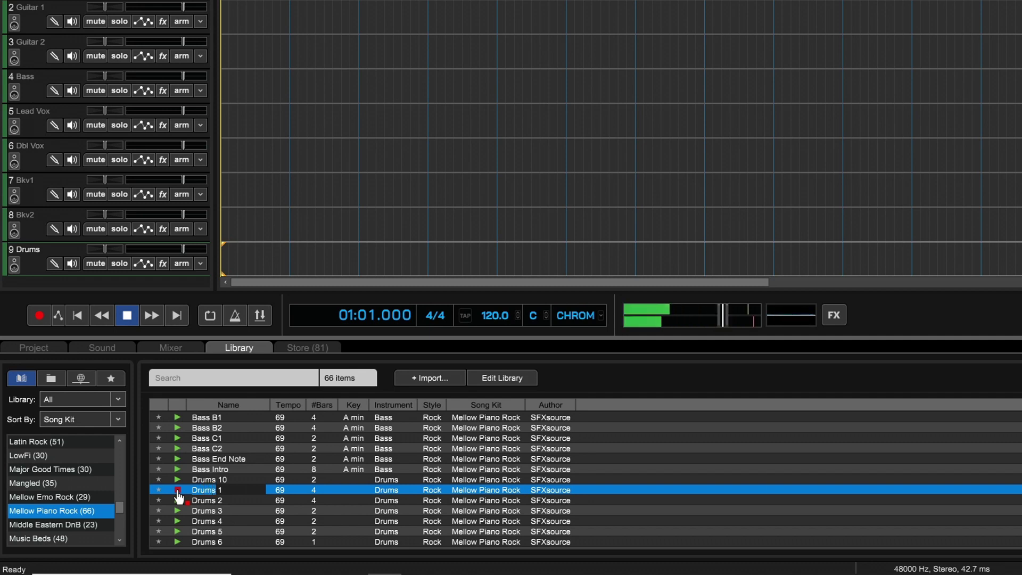
click(177, 491)
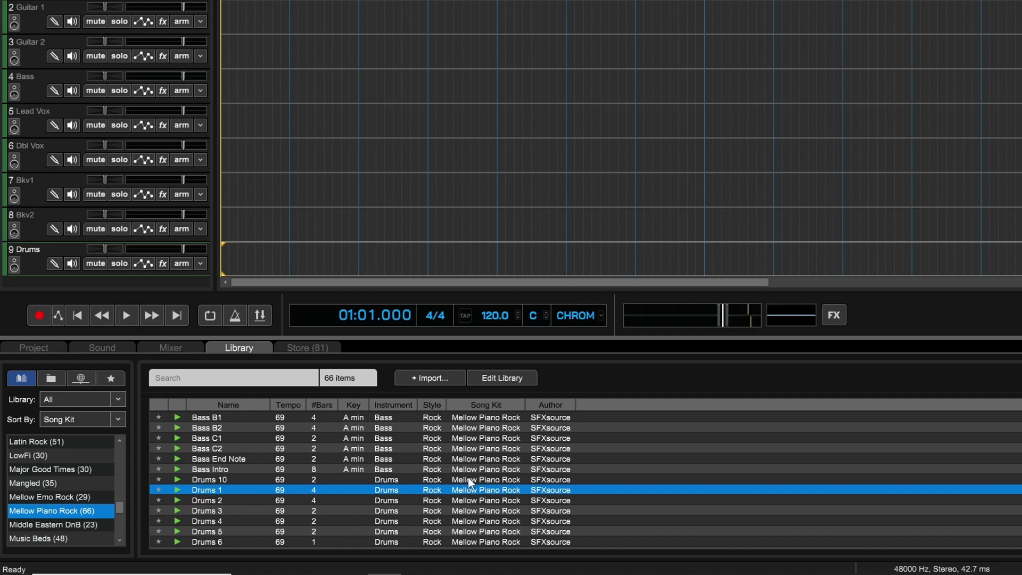
click(178, 522)
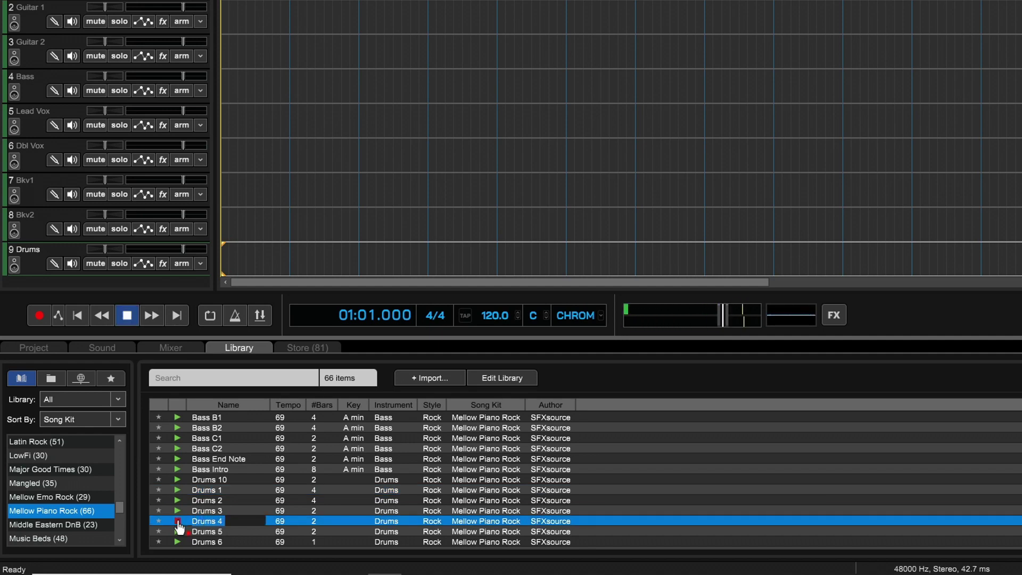
click(179, 521)
Step: Look through the kit's remaining drum loops and fills, and select the Drums 1 loop
scroll(295, 514, down, 2)
scroll(282, 511, down, 2)
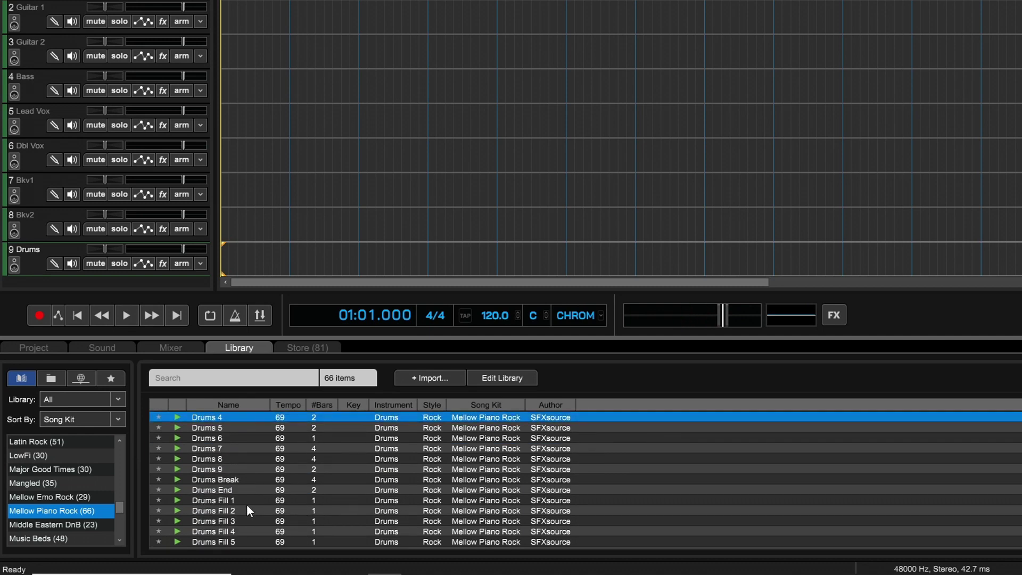
scroll(246, 495, down, 1)
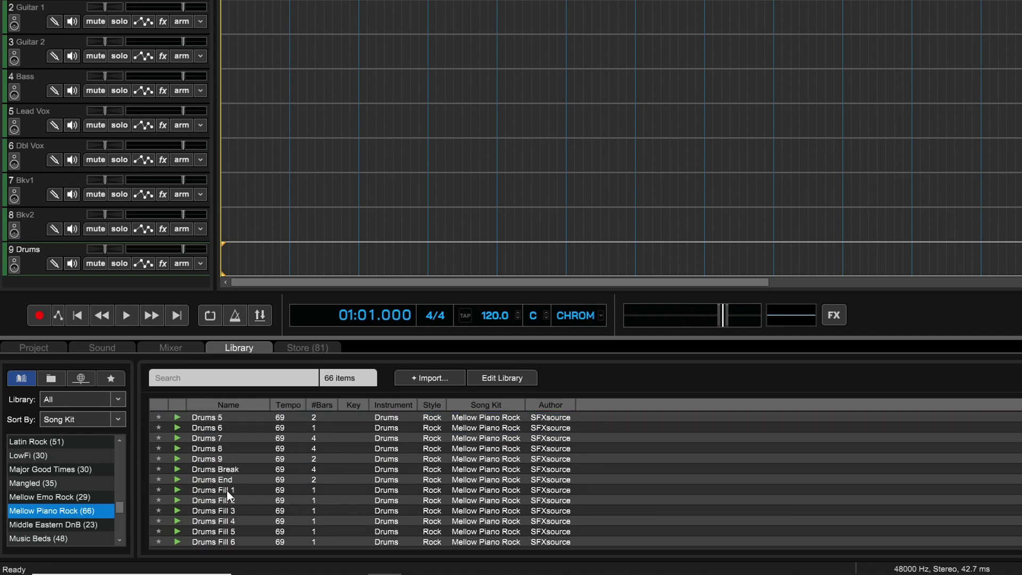
scroll(219, 506, down, 2)
scroll(234, 519, down, 2)
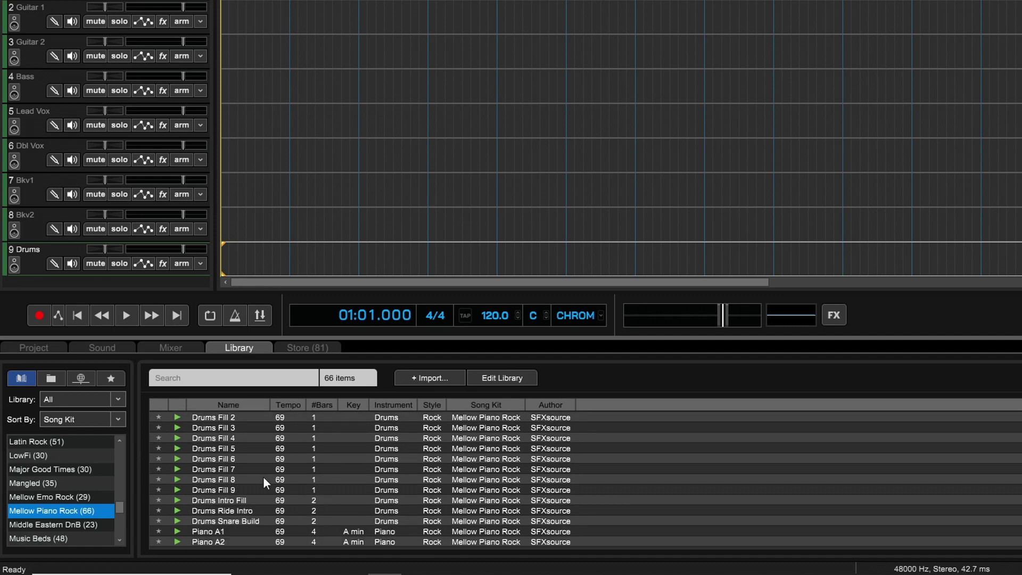
scroll(282, 481, up, 5)
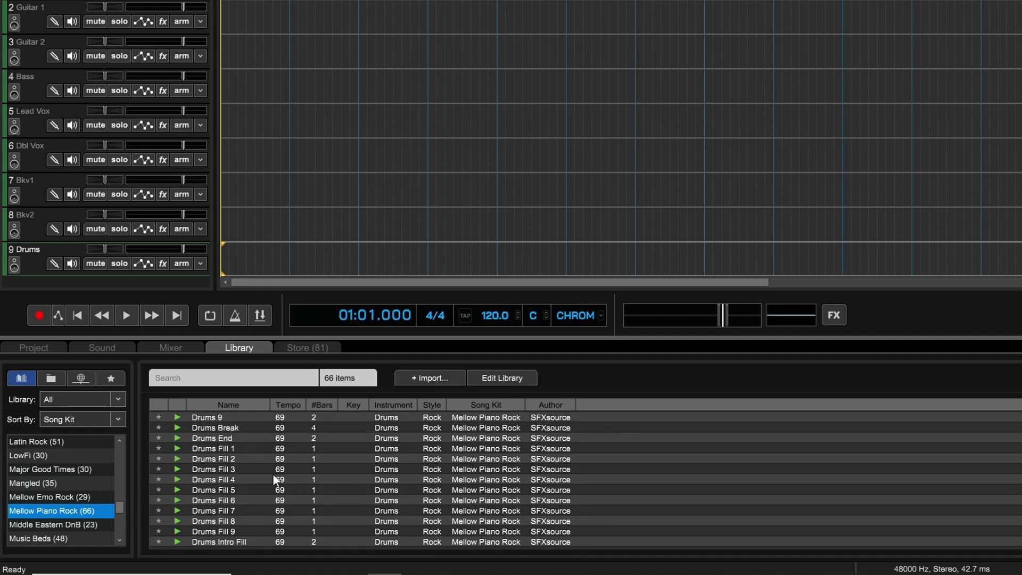
click(283, 480)
scroll(228, 467, up, 1)
scroll(228, 463, up, 2)
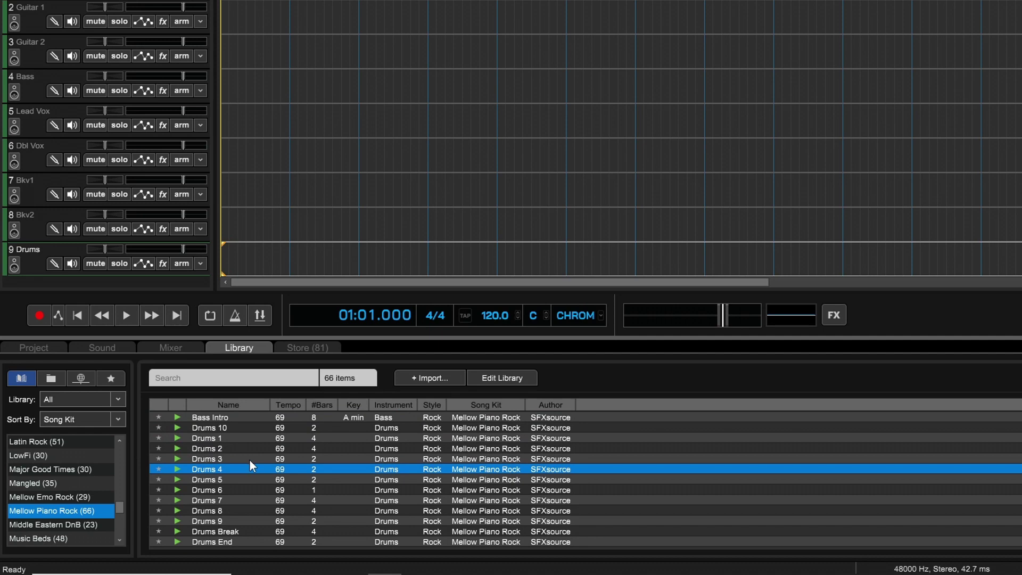
scroll(223, 449, up, 1)
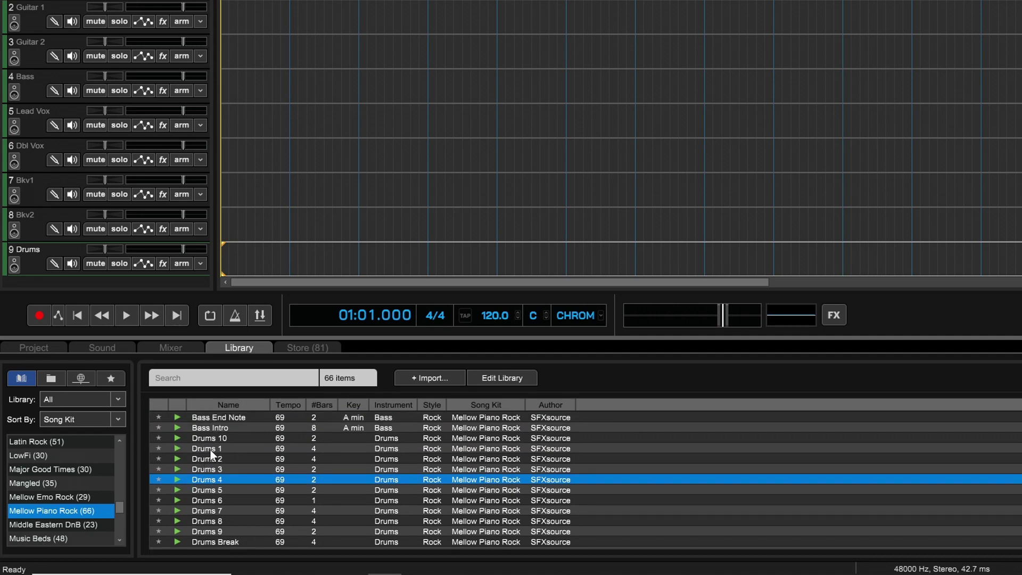
click(210, 449)
scroll(190, 478, up, 3)
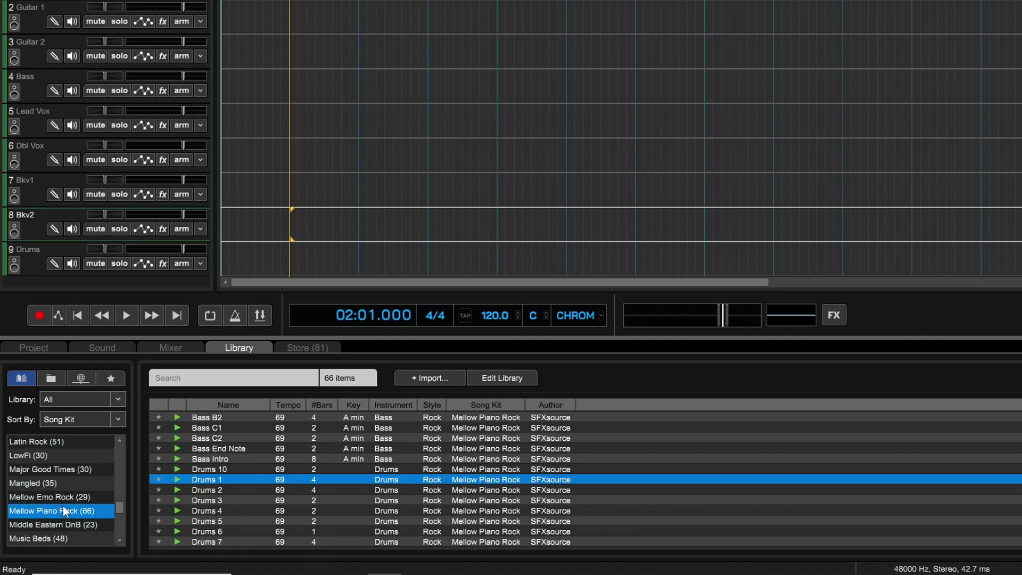
Step: Place the Latin Rock Bass 4 Phrase B loop from the Latin Rock song kit on the Bkv2 track at measure 2
click(27, 442)
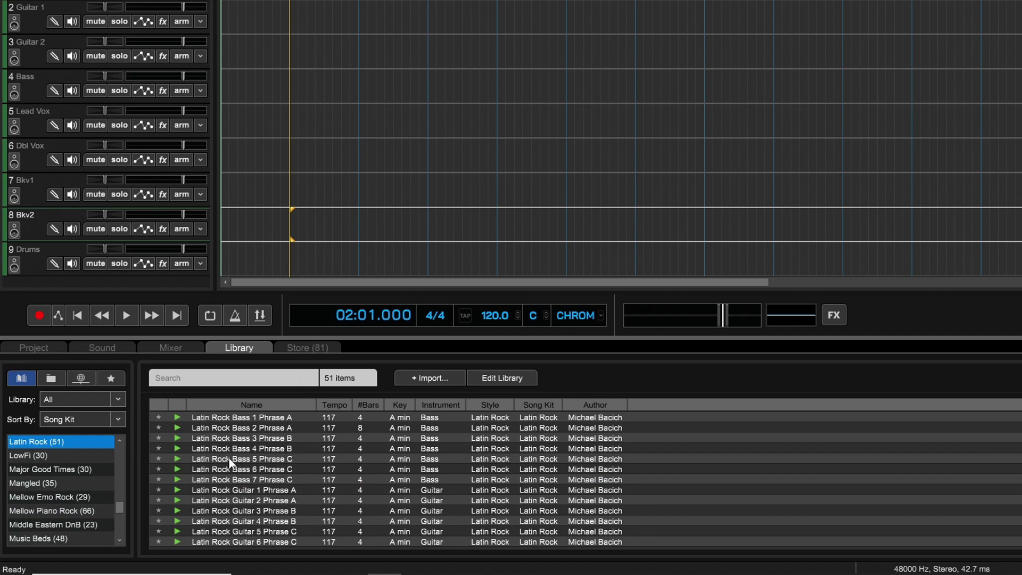
drag(224, 451, 290, 231)
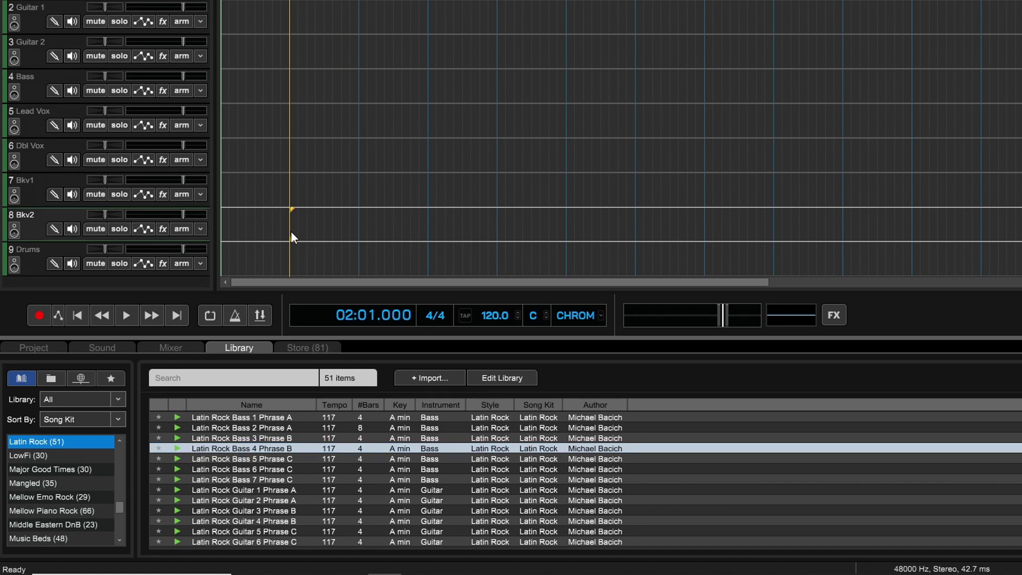
Step: Turn on the metronome for playback and play the placed bass loop from measure 2 against it
click(235, 316)
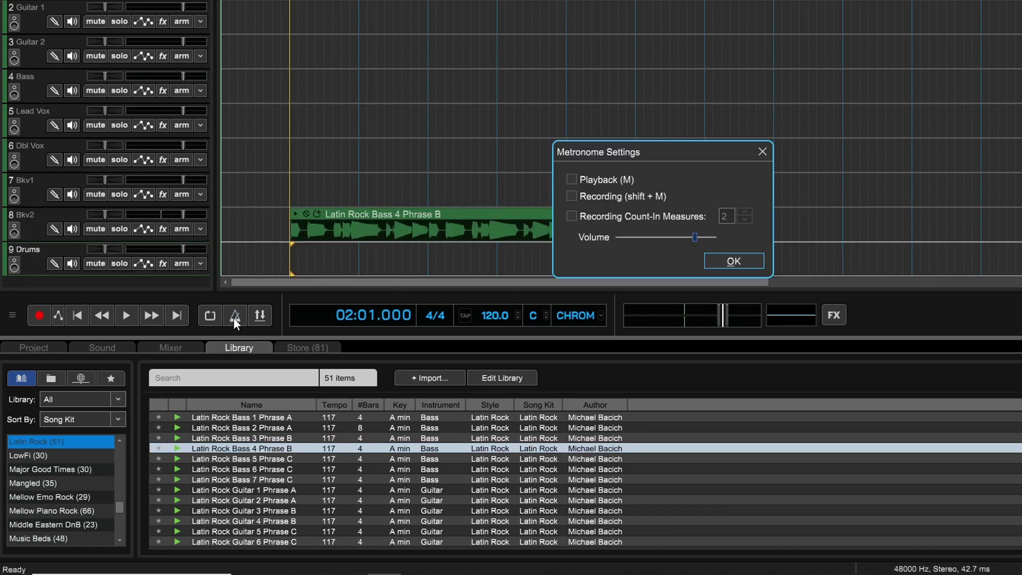
click(571, 180)
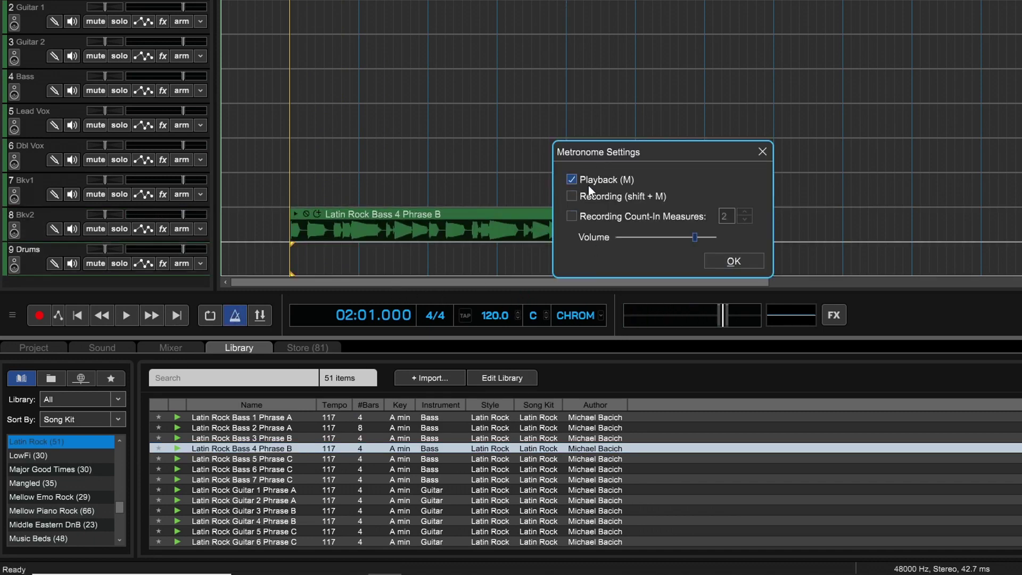
click(731, 260)
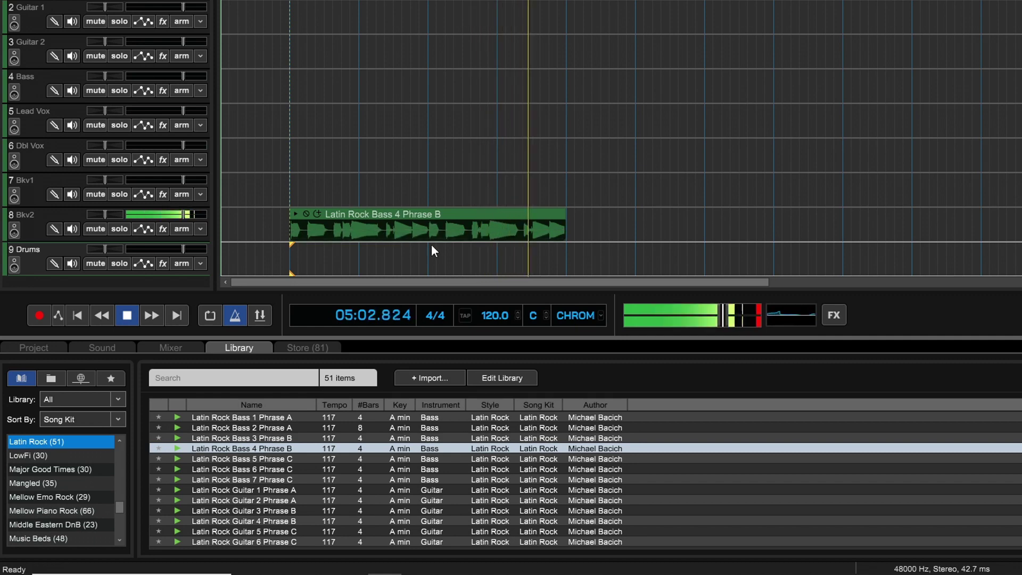
key(space)
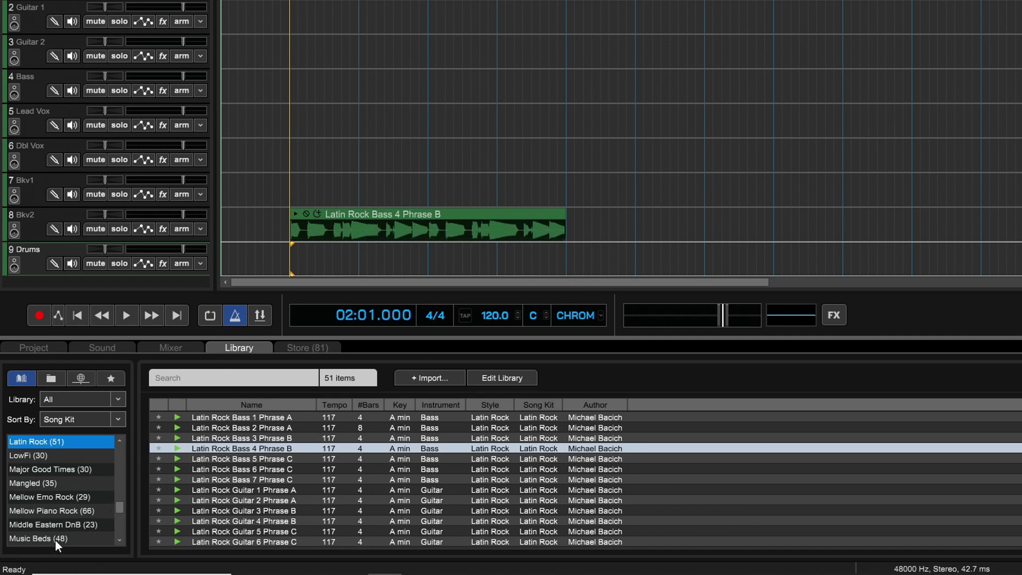
Step: Audition the Drums 1 loop of the Mellow Piano Rock kit against the playing Latin Rock bass loop, then stop playback
click(85, 511)
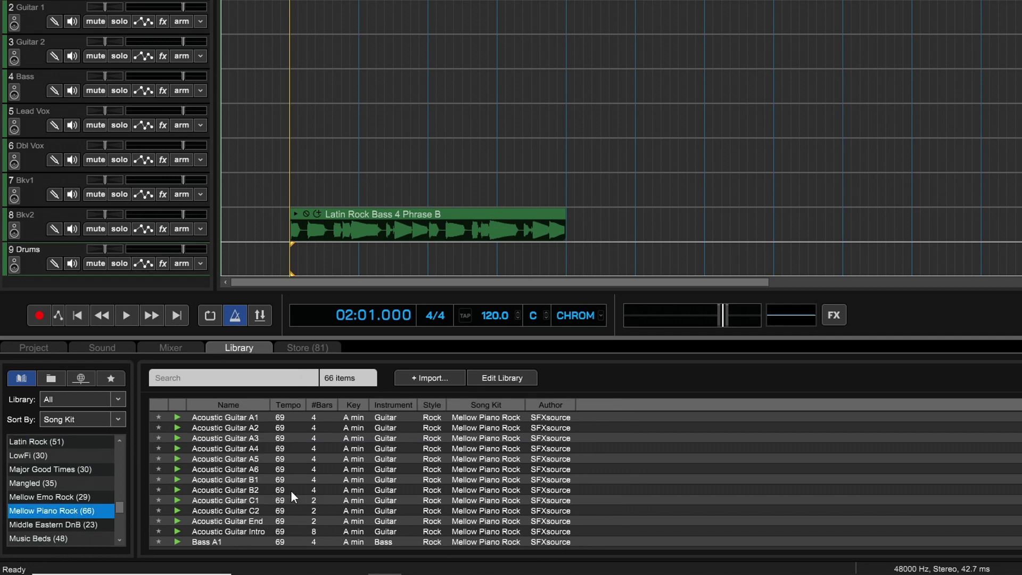
click(270, 479)
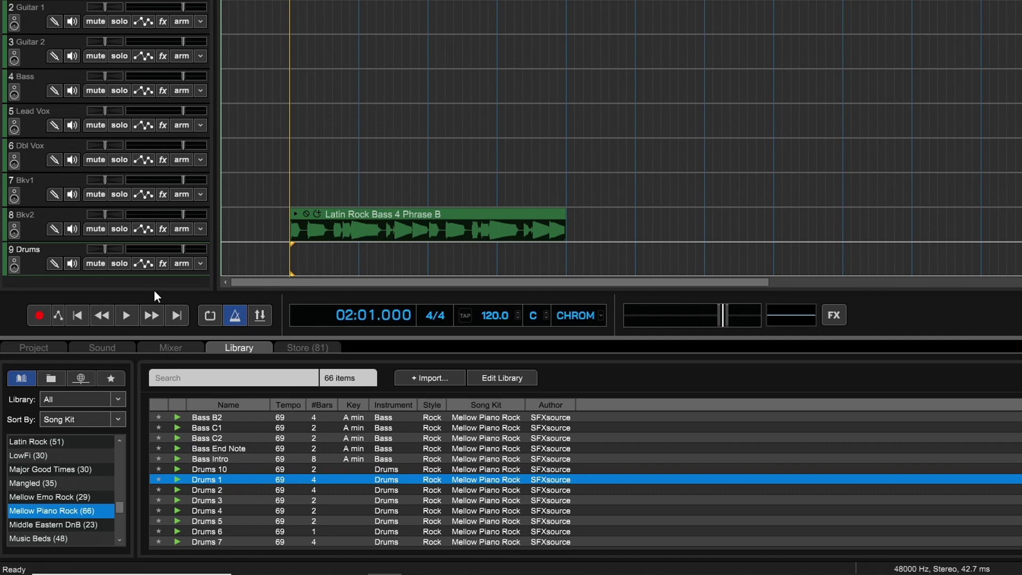
click(133, 317)
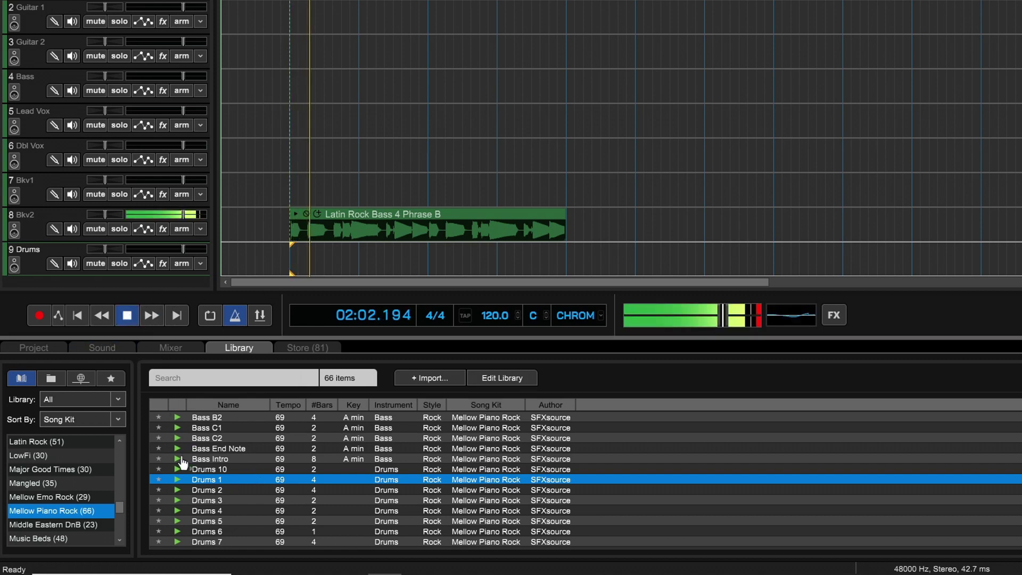
click(177, 479)
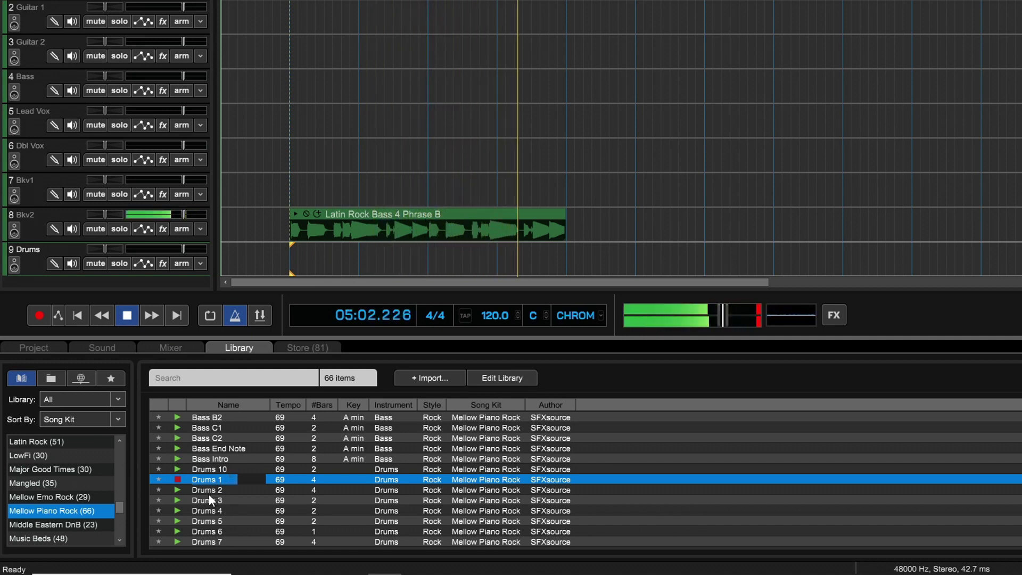
click(178, 481)
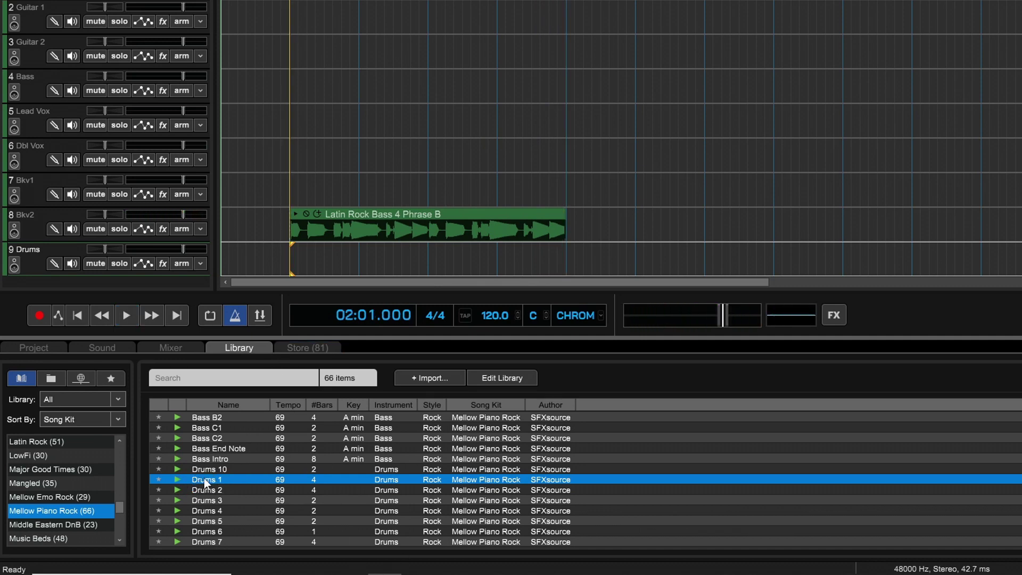
Step: Place the Drums 1 loop on the Drums track at measure 2 and compare its hits with the bass loop's waveform up close
drag(203, 481, 288, 258)
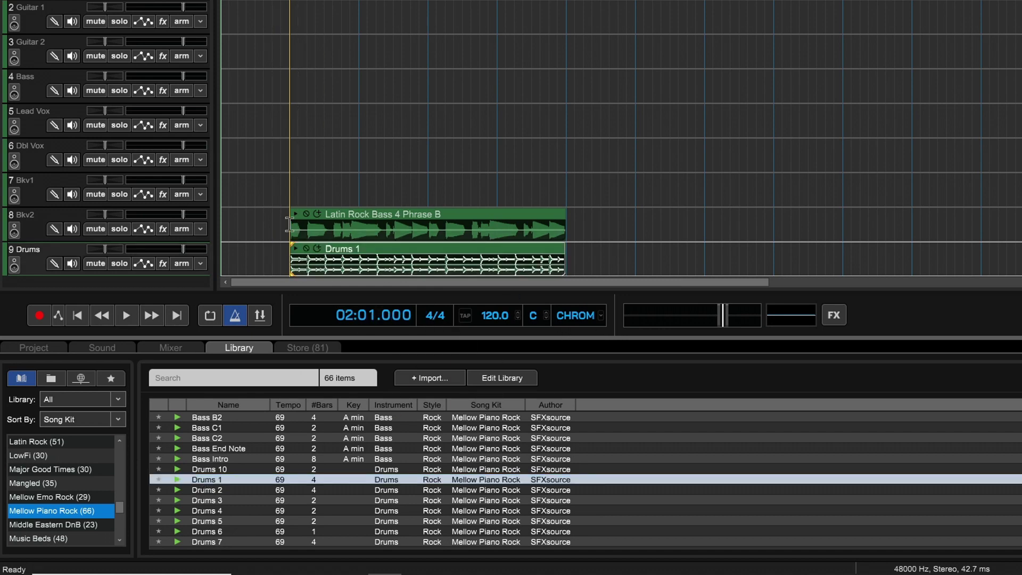
scroll(292, 190, up, 5)
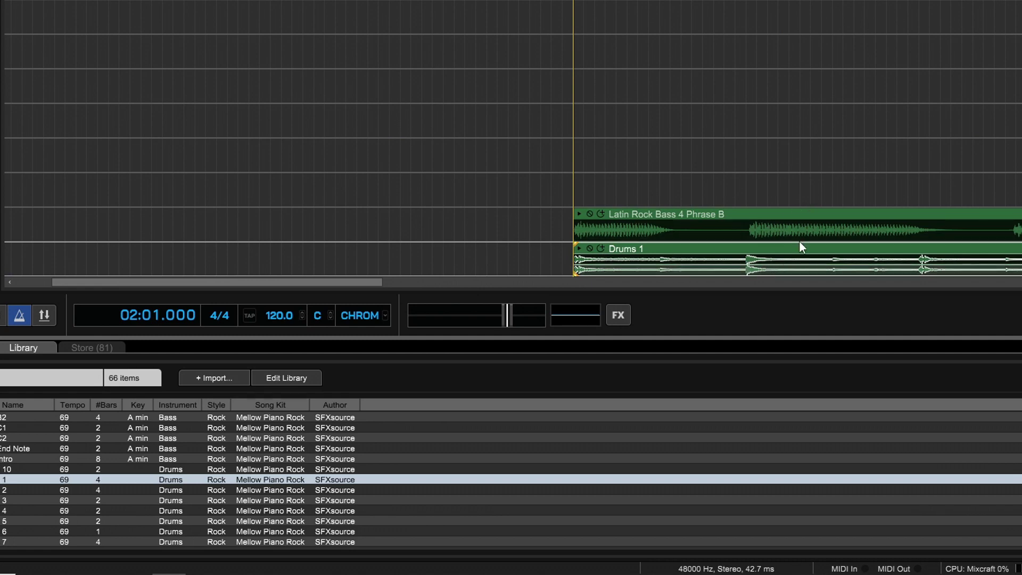
scroll(575, 167, down, 5)
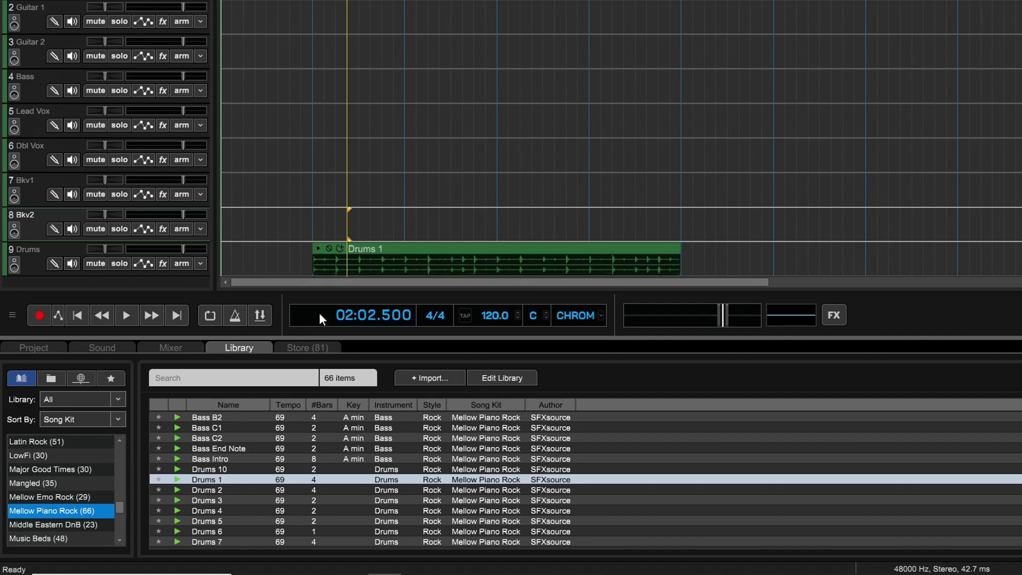
Step: Undo the loop placements, add Drums 1 to the Drums track at measure 2 and switch the project to 69.0 bpm, key of A, 4/4
key(ctrl+z)
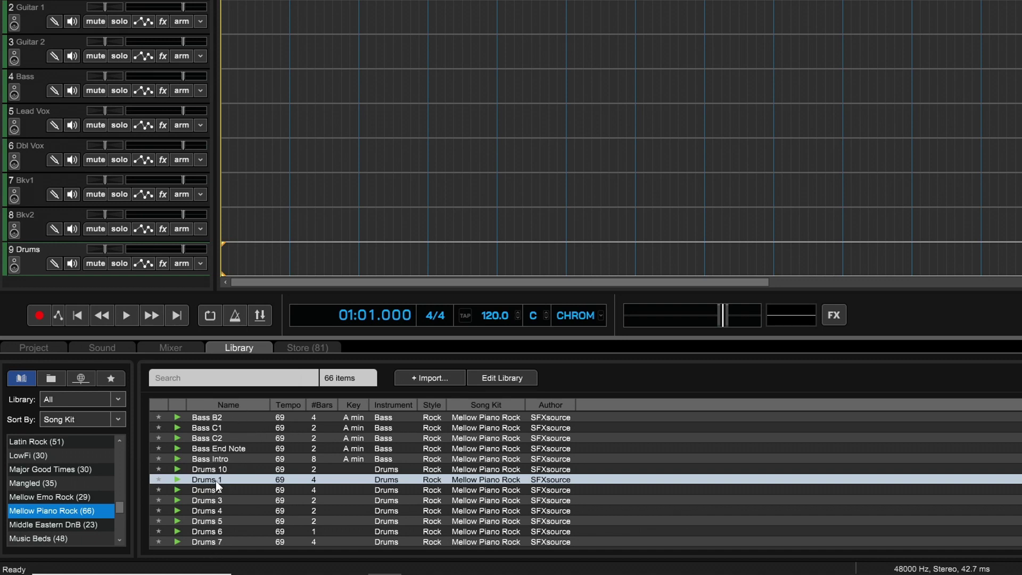
drag(203, 484, 288, 267)
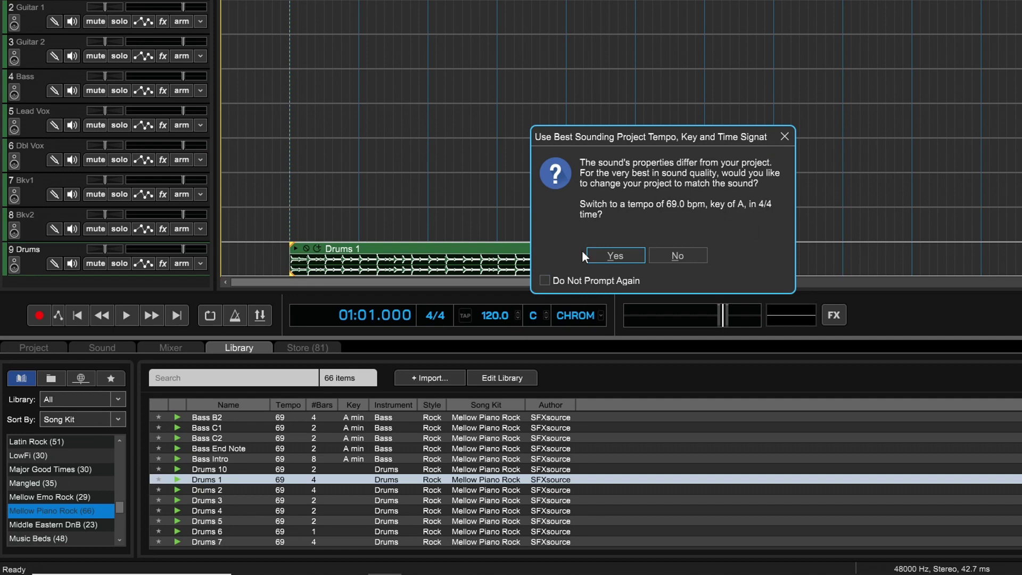
click(609, 260)
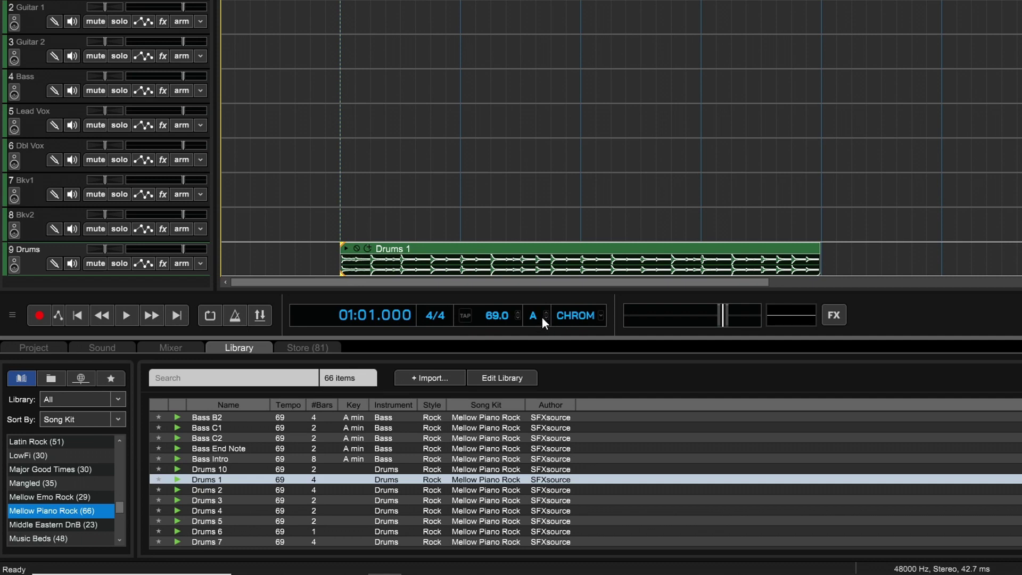
Step: Play the placed Drums 1 loop from measure 2 and stop the playback
click(341, 225)
key(space)
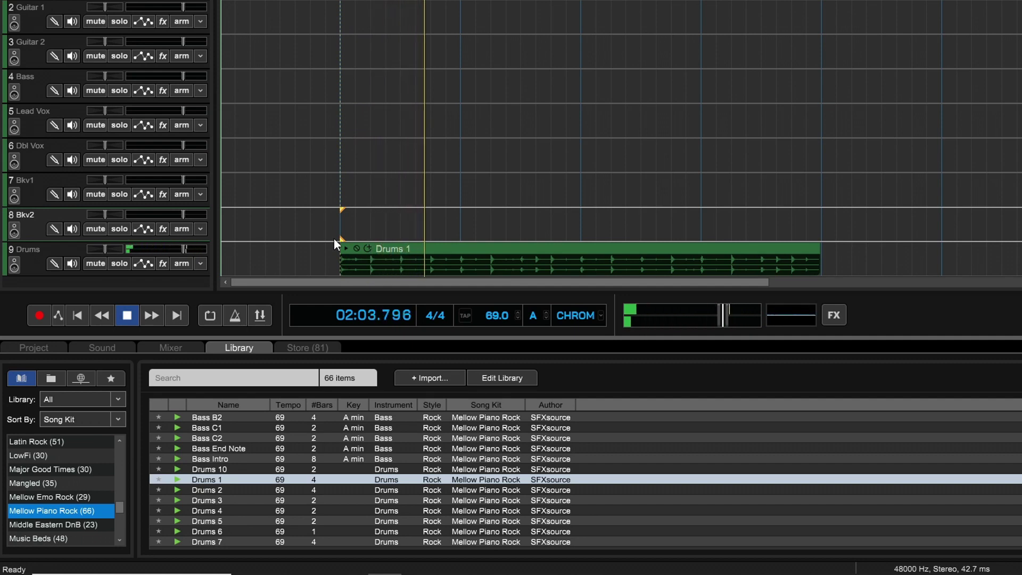
key(space)
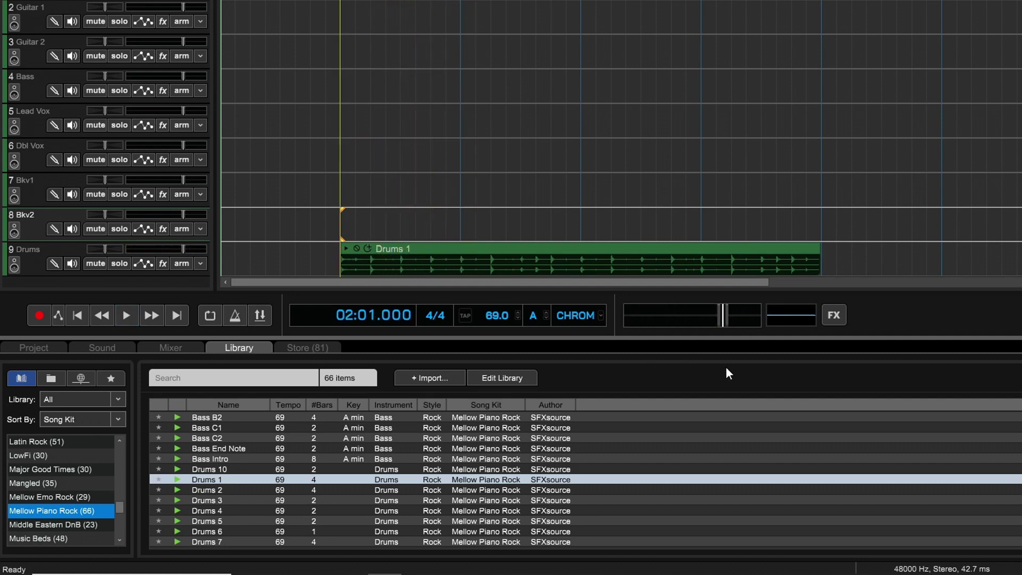
Step: Audition the Mellow Piano Rock Bass B1 loop against the playing drums and place it on the Bass track at measure 2
mouse_move(451, 274)
scroll(225, 445, up, 1)
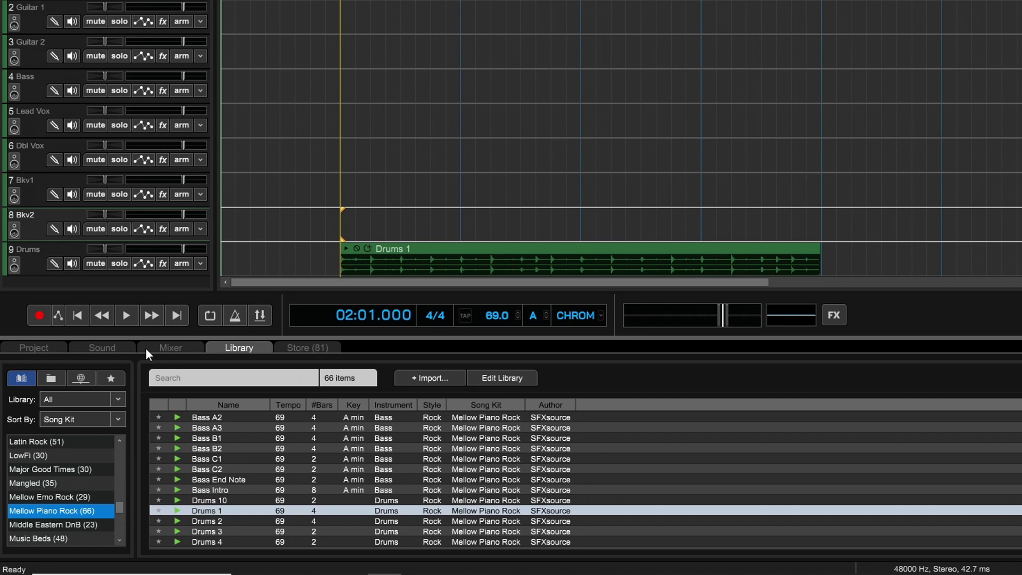
click(127, 317)
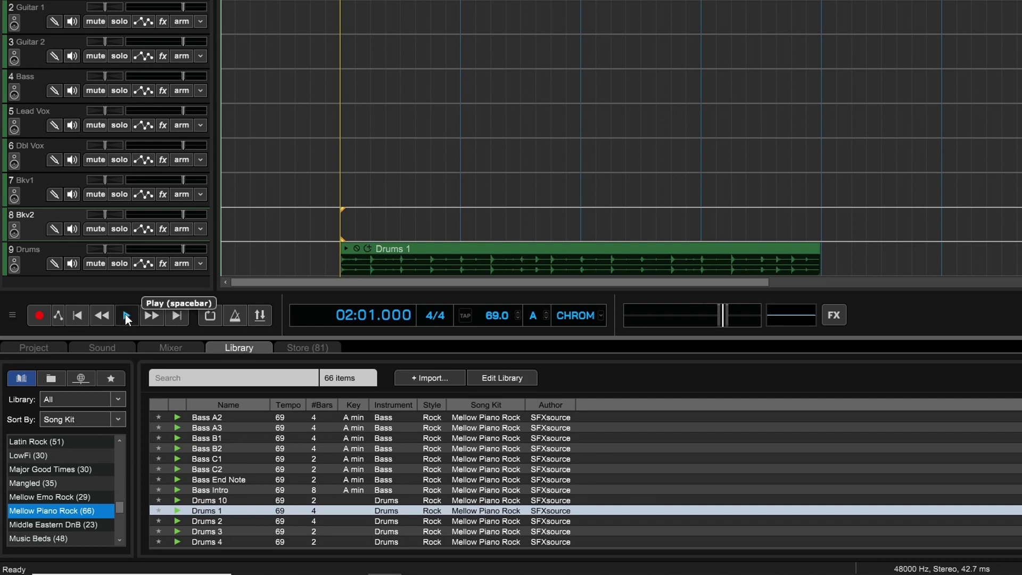
click(179, 439)
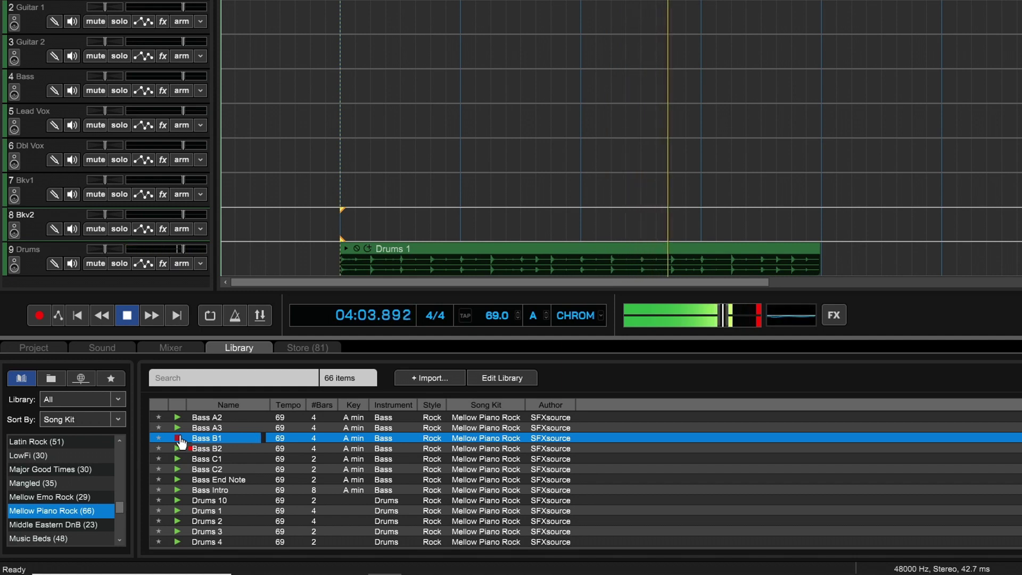
click(177, 438)
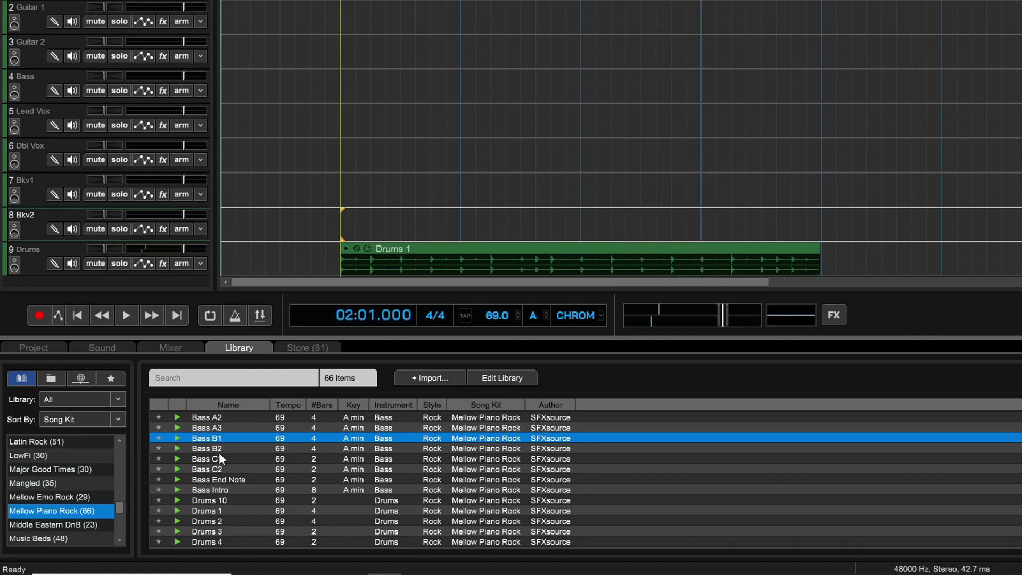
drag(201, 441, 342, 78)
Step: Place the Piano B1 loop from the Mellow Piano Rock kit on the Lead Vox track at measure 2
scroll(242, 512, down, 8)
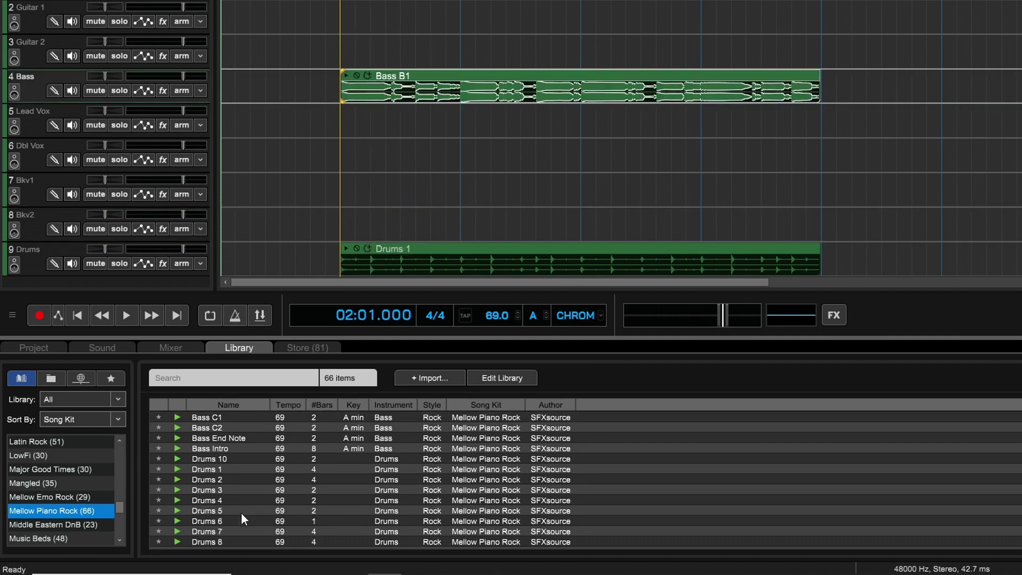
scroll(229, 511, down, 1)
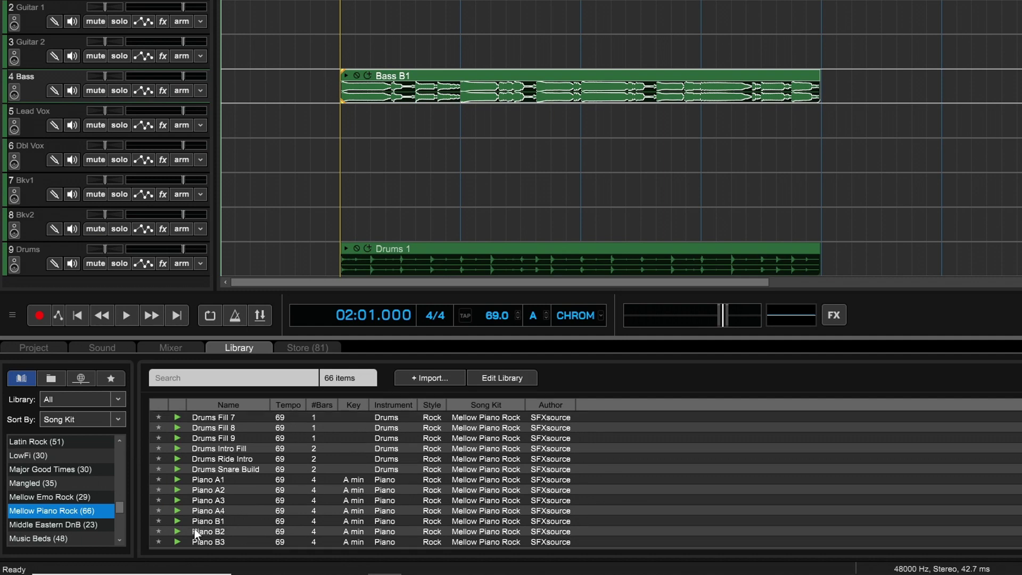
drag(215, 523, 341, 122)
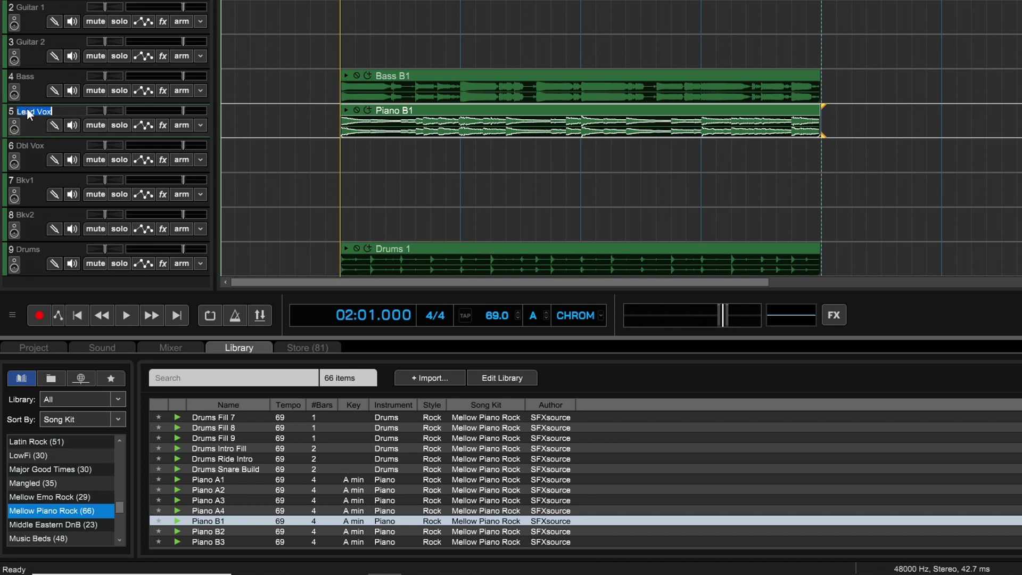
Step: Rename the Lead Vox track as Piano and briefly play the bass, piano and drum loops together
text(Piano)
key(Return)
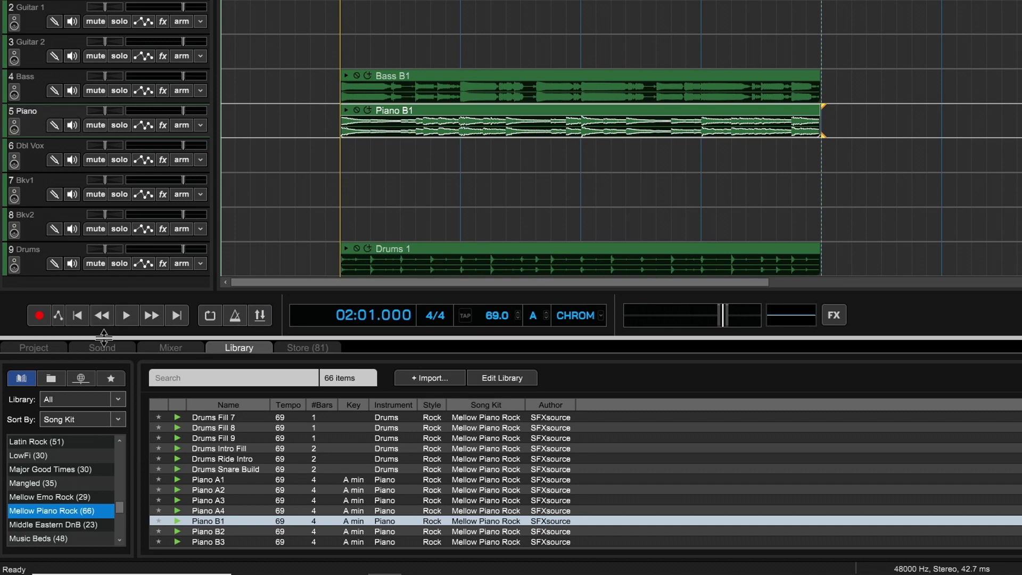
click(127, 315)
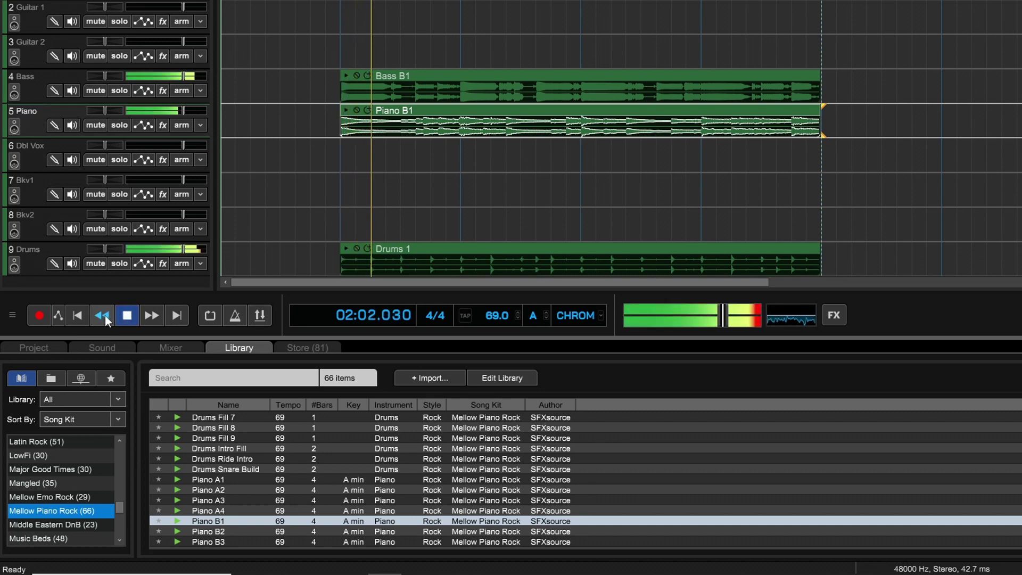
click(126, 316)
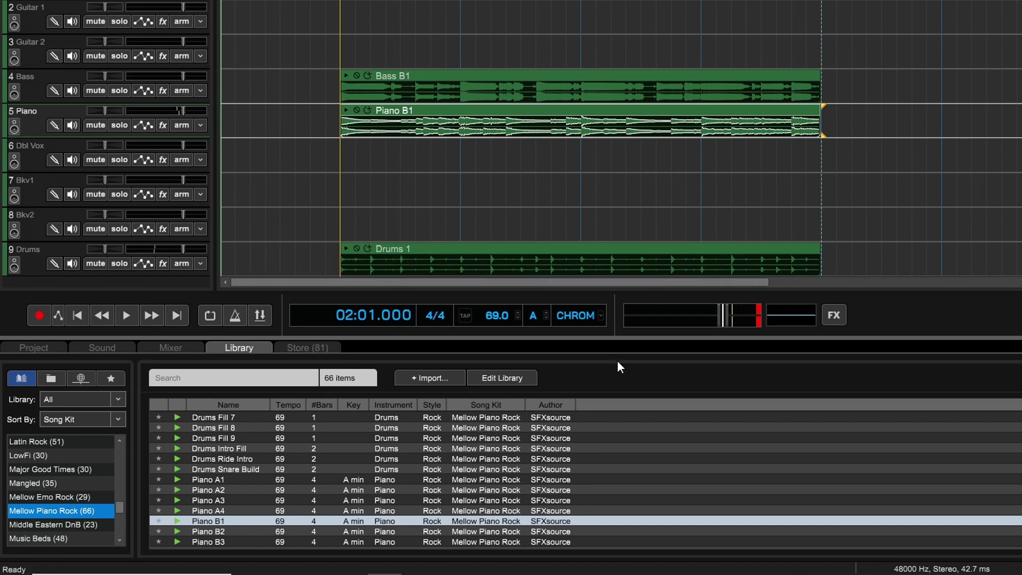
Step: Place the kit's Acoustic Guitar B1 loop on the Guitar 1 track at measure 2
scroll(588, 506, up, 2)
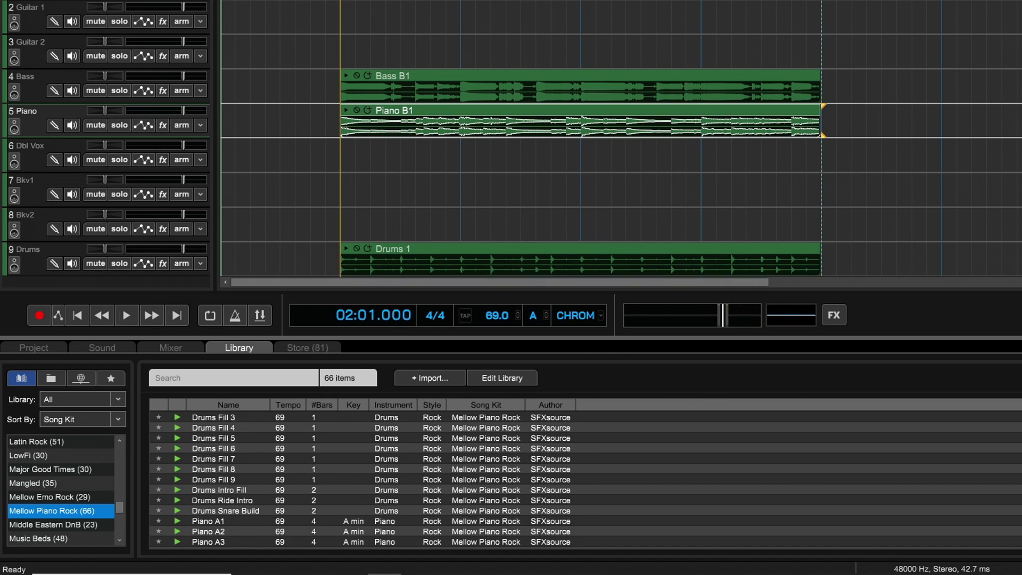
scroll(589, 479, up, 8)
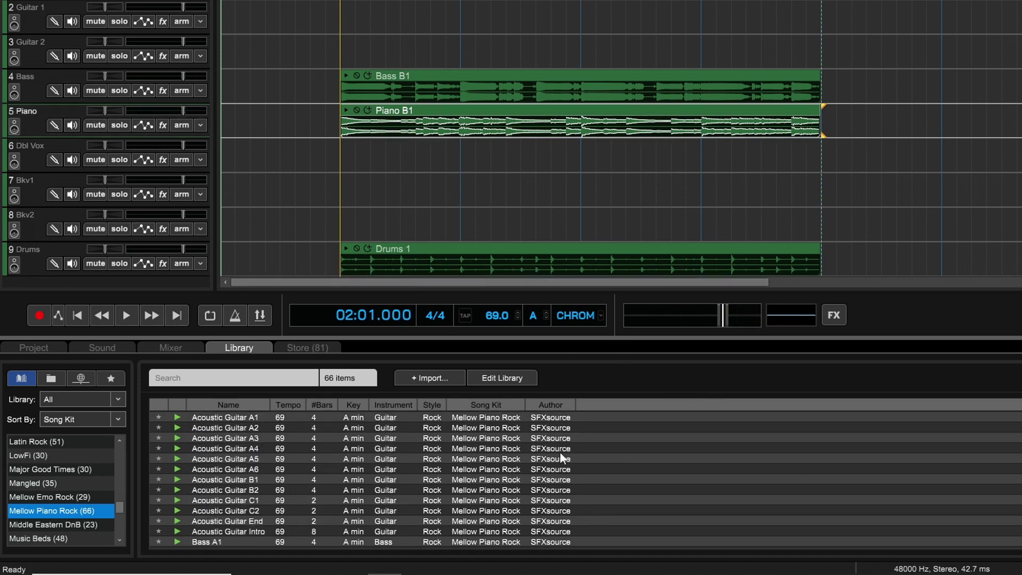
click(204, 480)
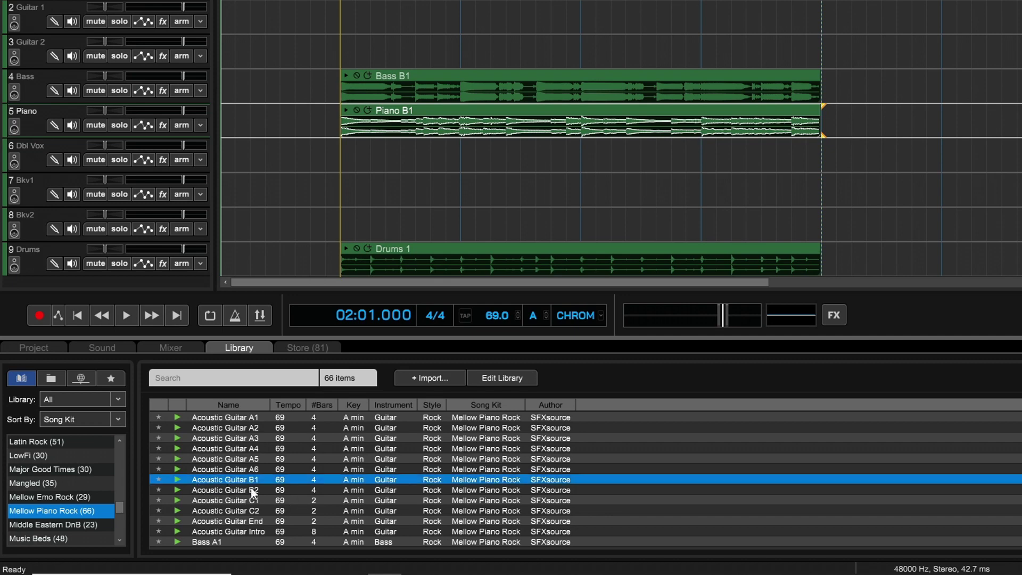
drag(222, 480, 340, 27)
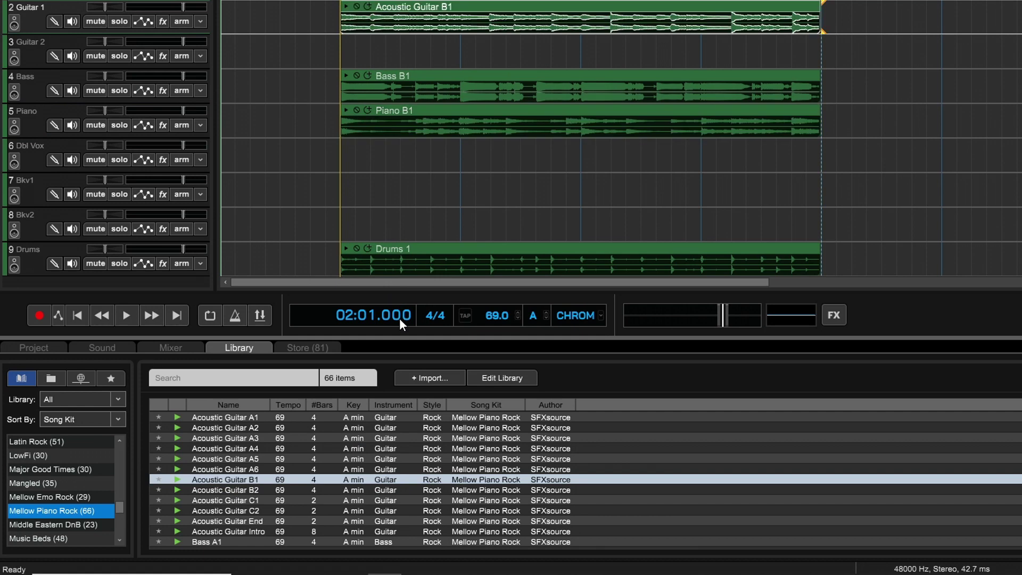
Step: Place the kit's Acoustic Guitar A1 loop on the Guitar 2 track at measure 2
scroll(254, 516, down, 5)
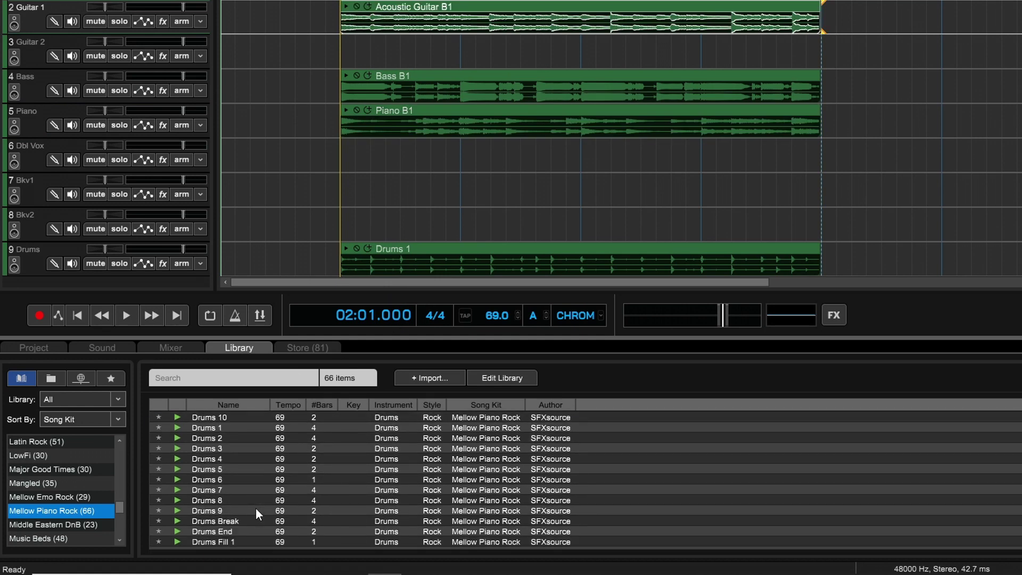
scroll(256, 506, up, 5)
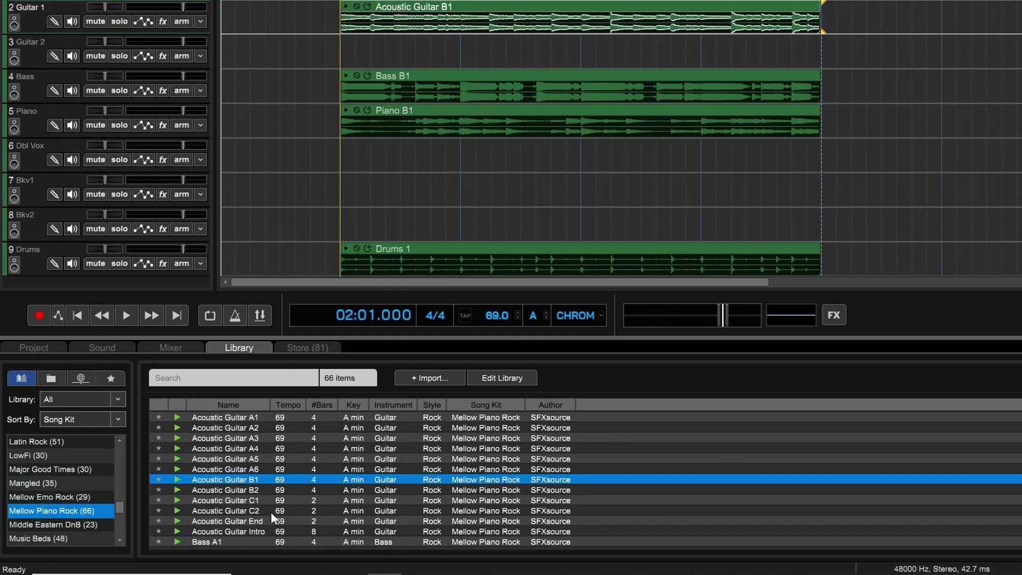
click(218, 418)
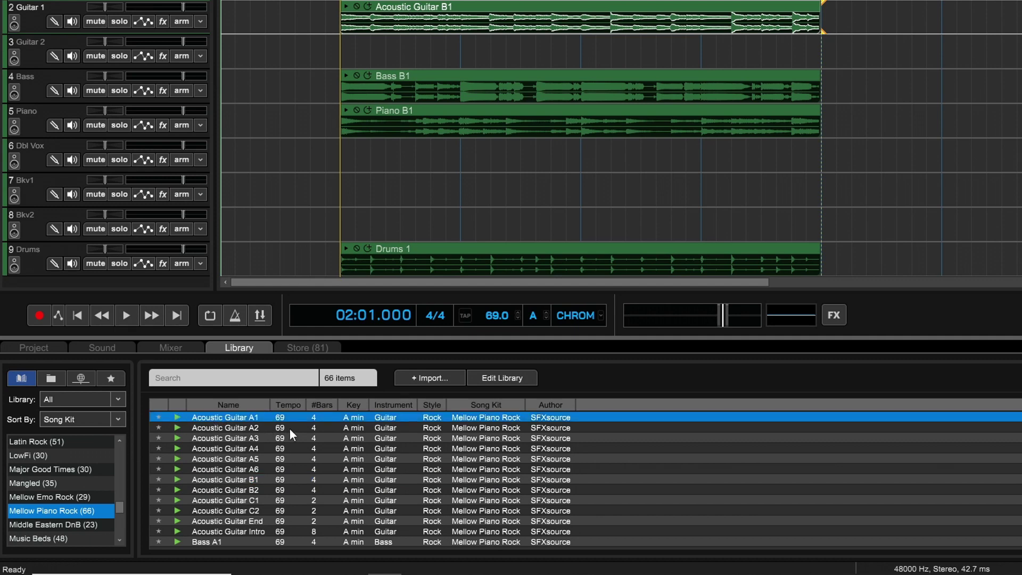
drag(241, 421, 344, 54)
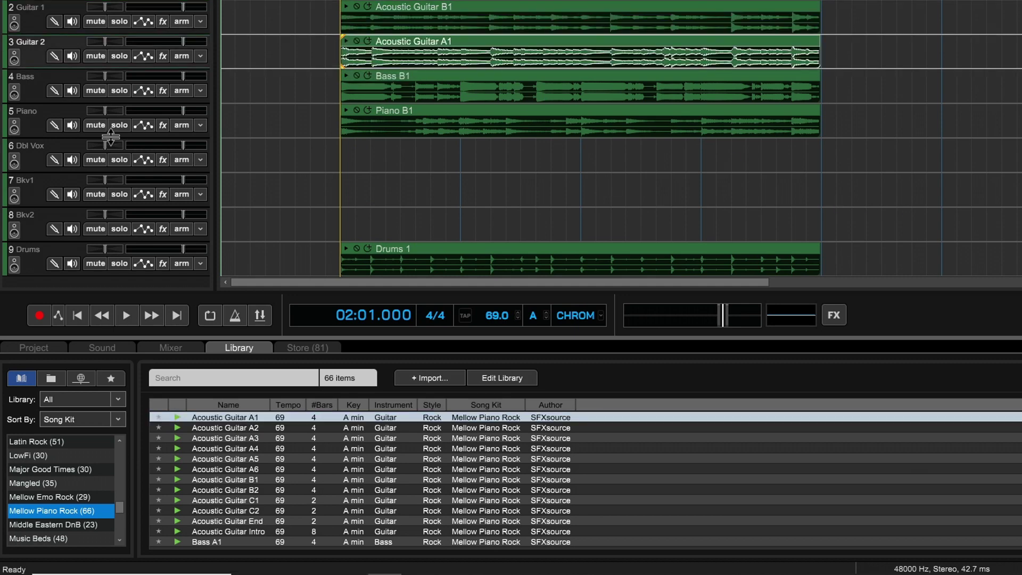
Step: Delete the empty Dbl Vox, Bkv1 and Bkv2 tracks and play the combined loops from measure 2
click(32, 144)
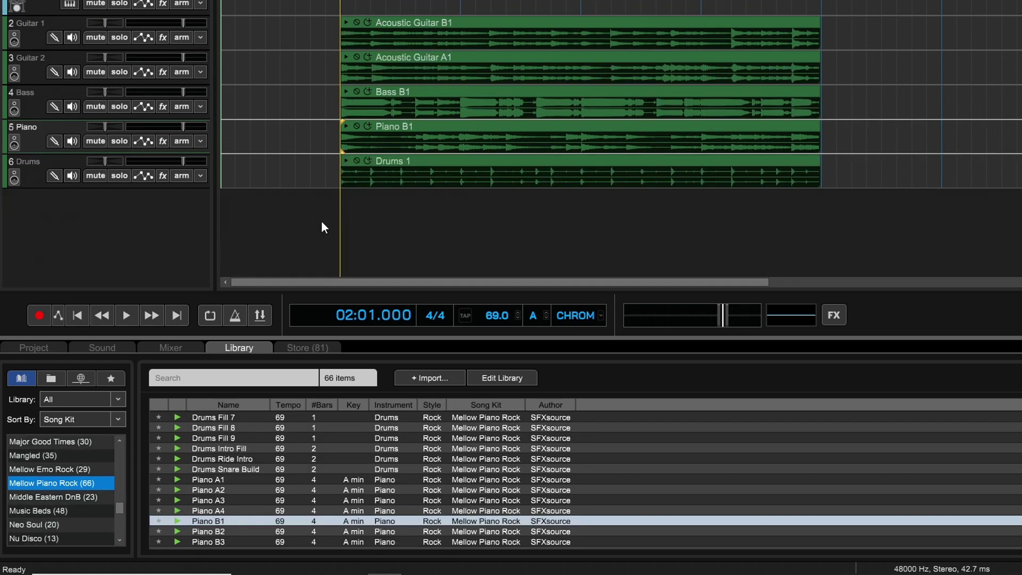
key(space)
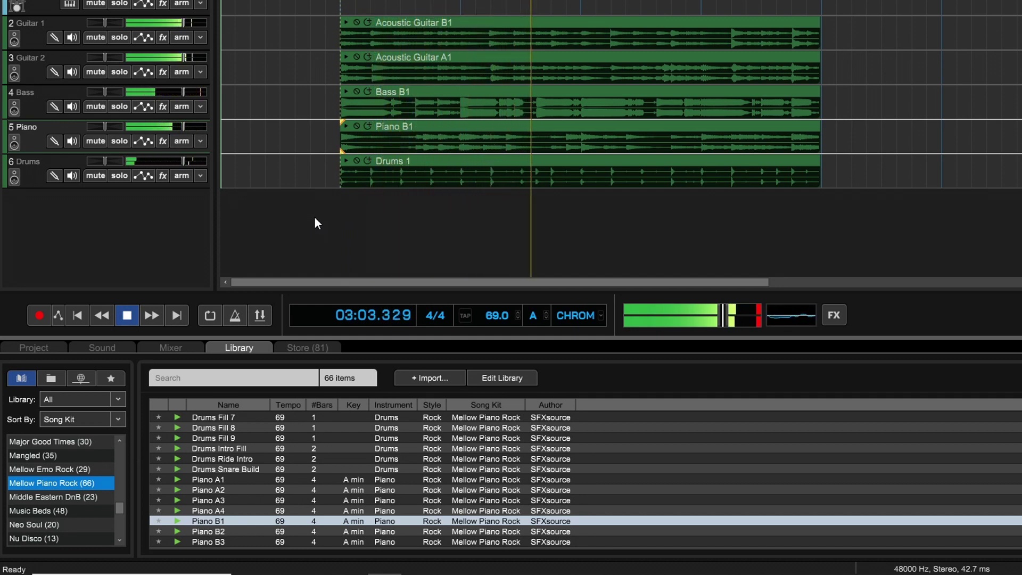
key(space)
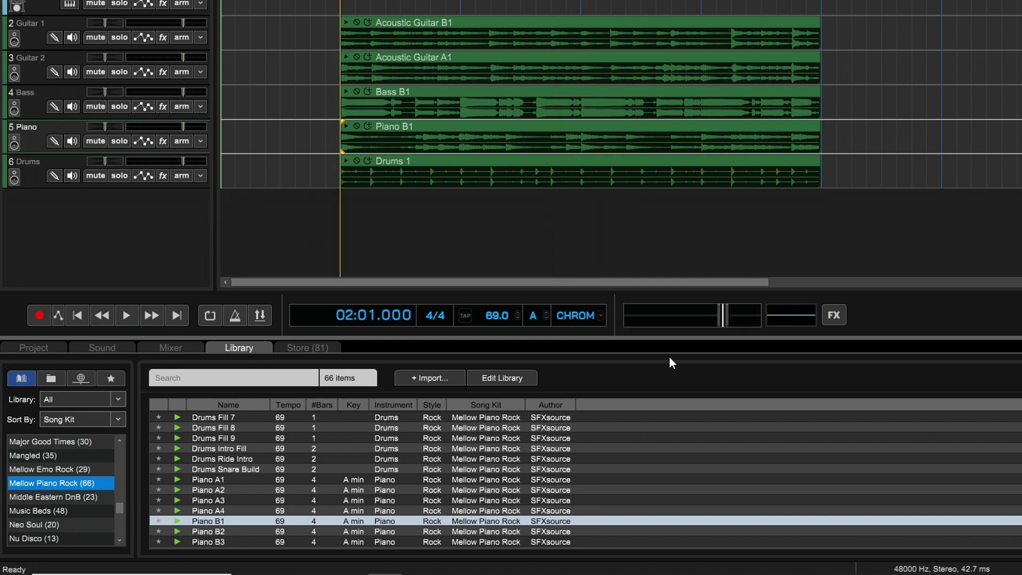
Step: Show the mixer with the channel strips of the project's tracks
click(170, 347)
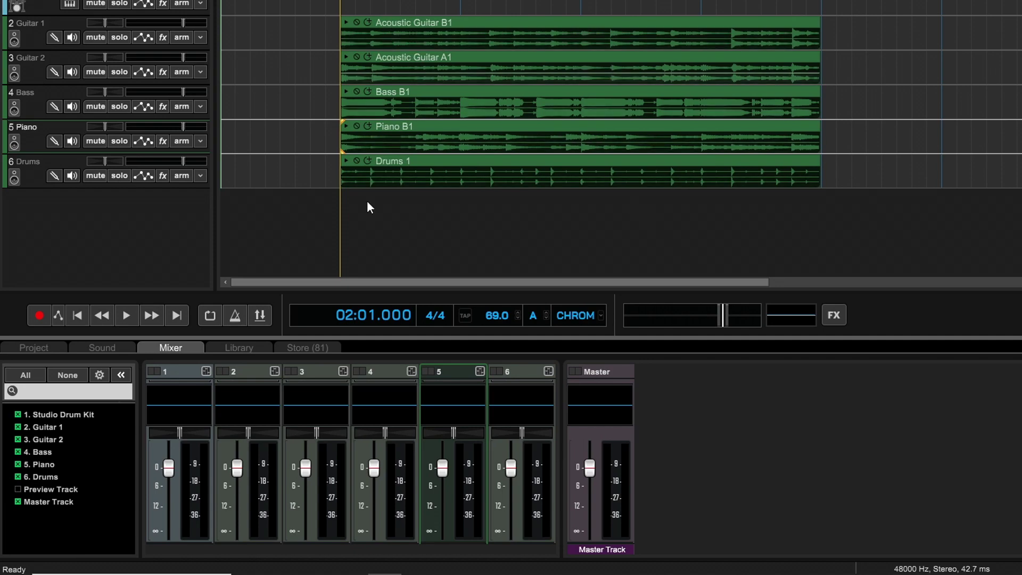
Step: Return from the mixer to the library's Mellow Piano Rock loop list
click(245, 349)
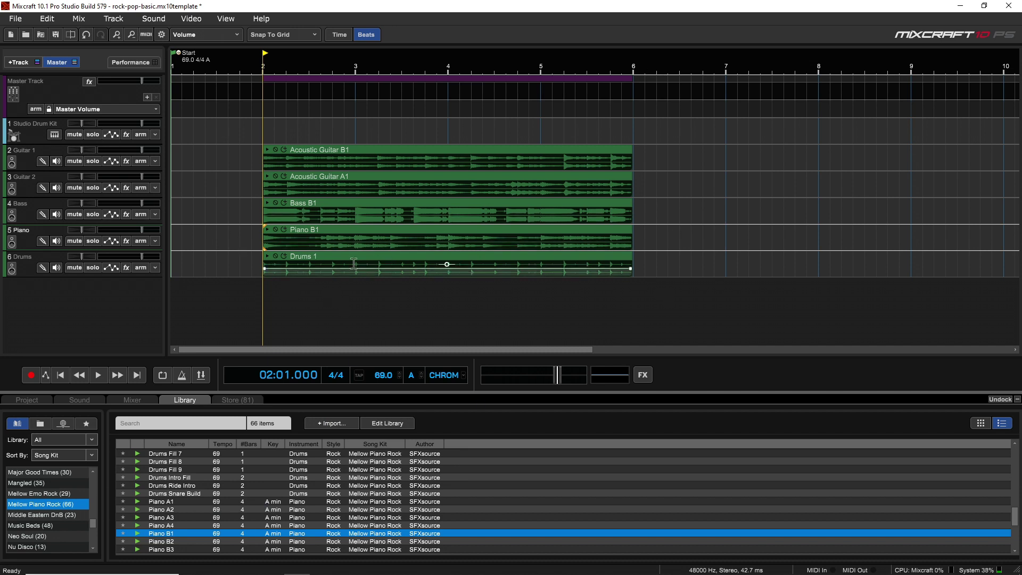
mouse_move(480, 191)
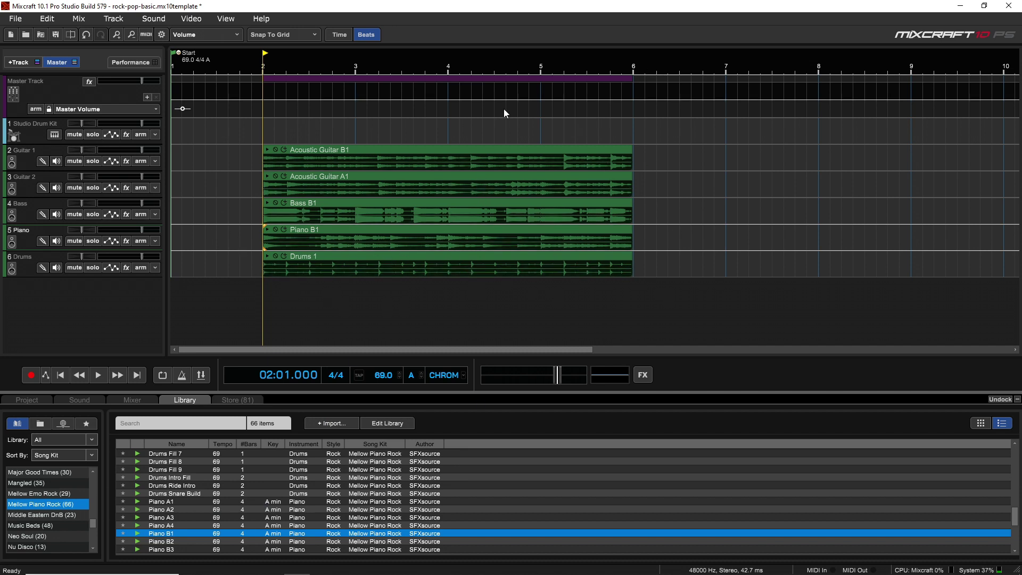
mouse_move(363, 265)
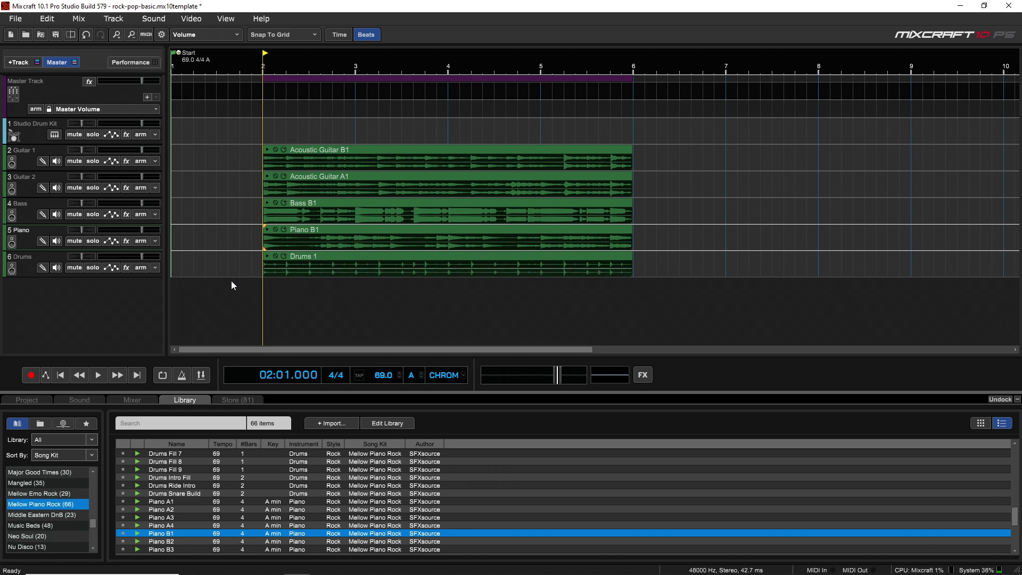
mouse_move(601, 252)
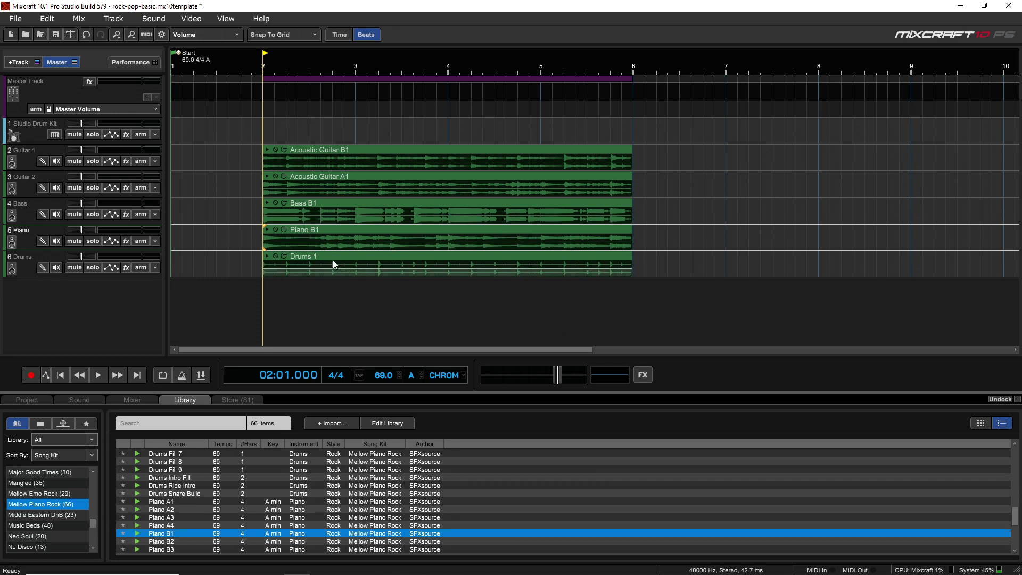
Step: Try placing a copy of the Drums 1 clip at measure 6 on the Drums track, and undo it
click(318, 259)
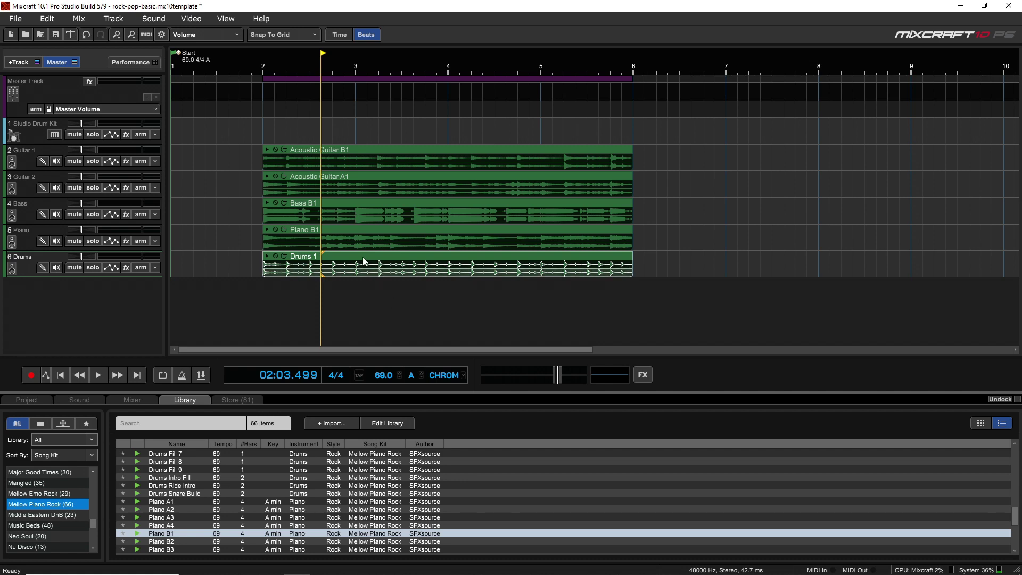
drag(336, 261, 705, 273)
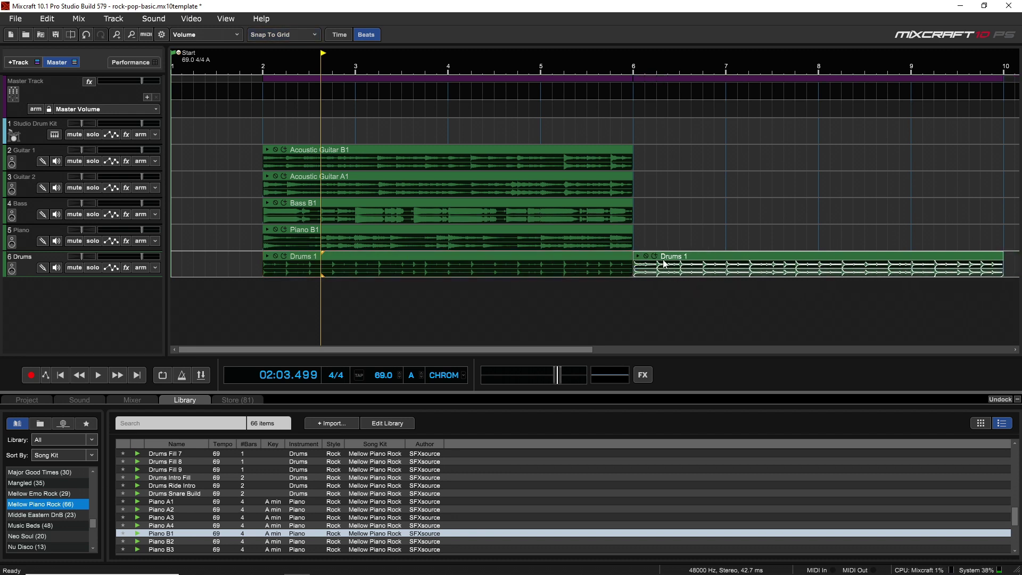
key(ctrl+z)
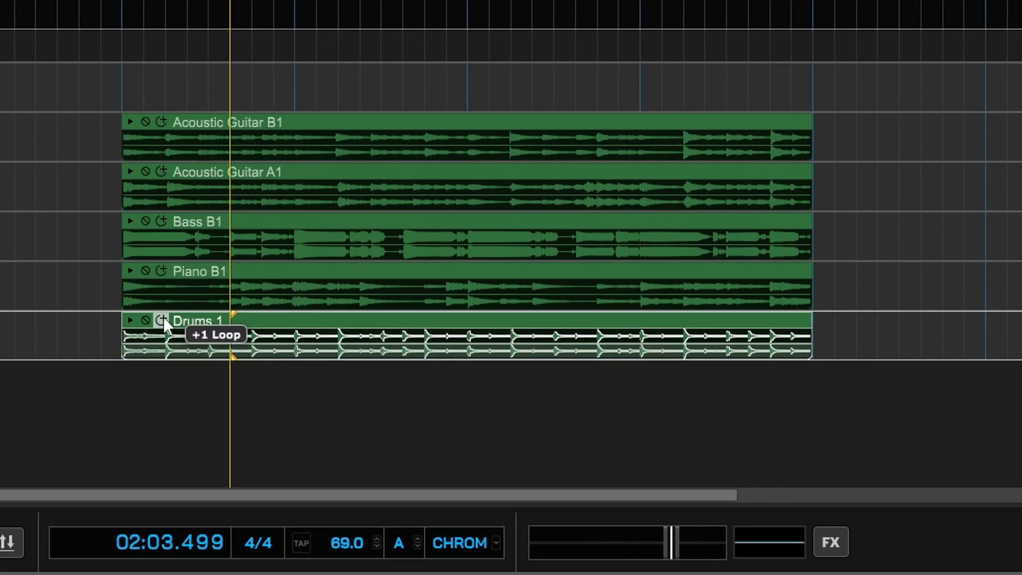
Step: Try extending the Drums 1 clip past measure 6 with added loop repeats
click(162, 317)
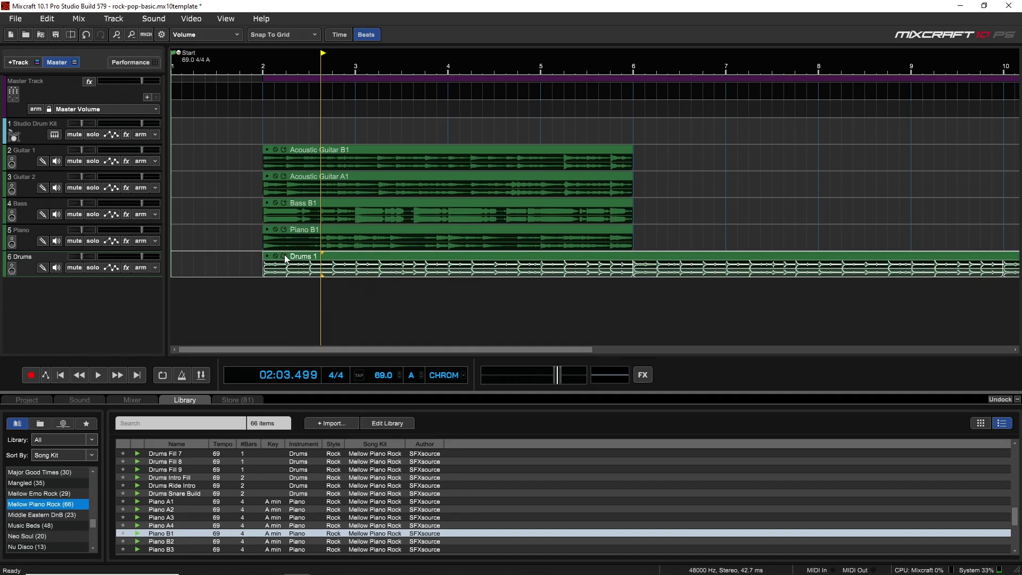
click(285, 257)
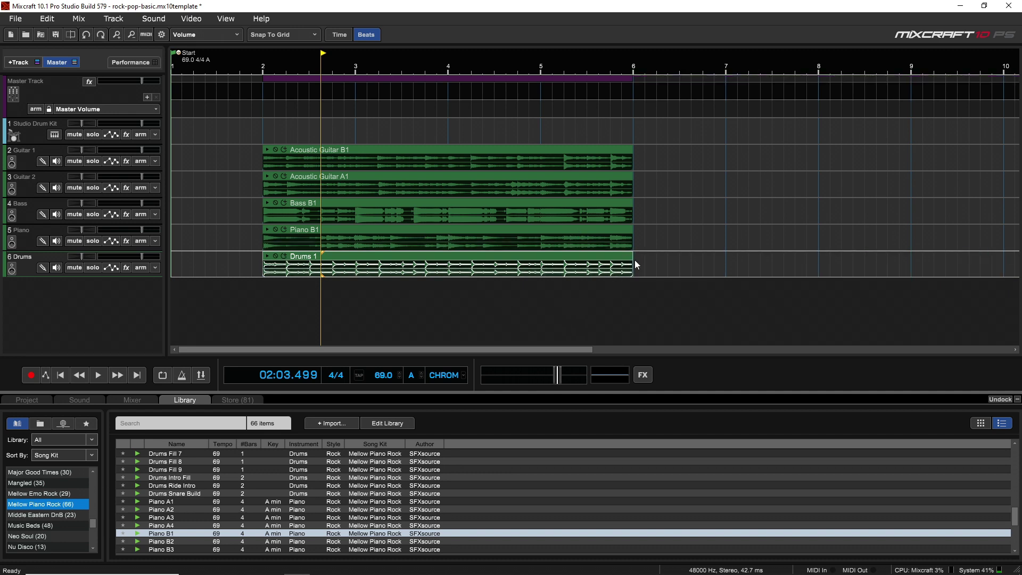
drag(678, 245, 589, 277)
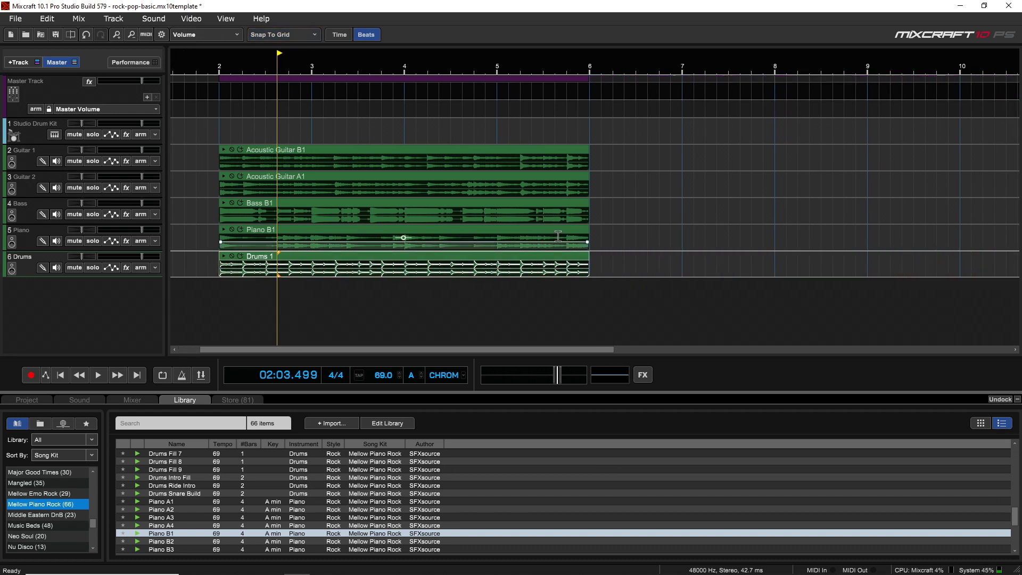
drag(588, 242, 586, 265)
Step: Select the five clips from Acoustic Guitar B1 to Drums 1 together and try changing their shared end point
drag(633, 145, 187, 327)
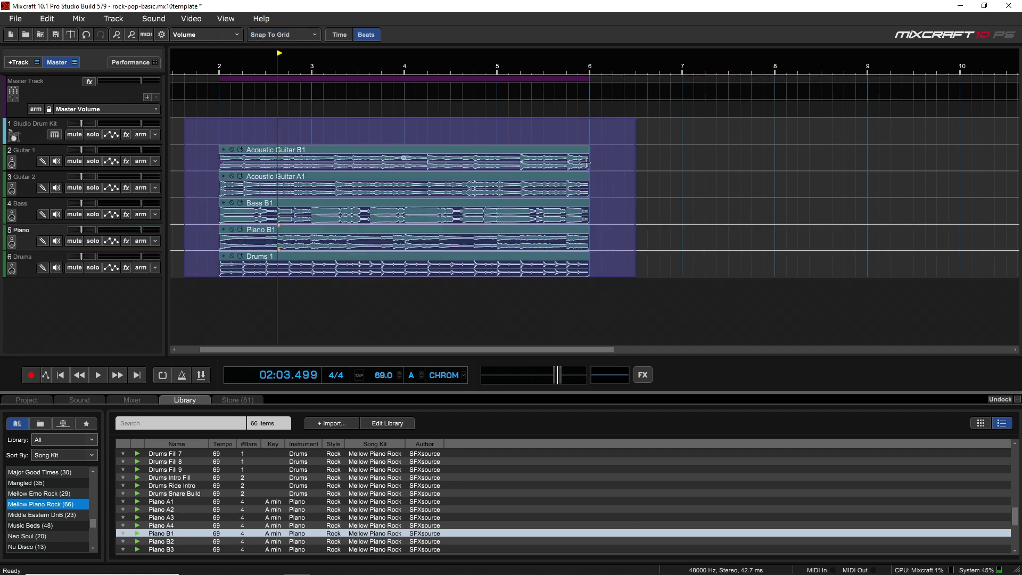
drag(590, 162, 455, 216)
scroll(515, 213, down, 2)
scroll(514, 213, down, 1)
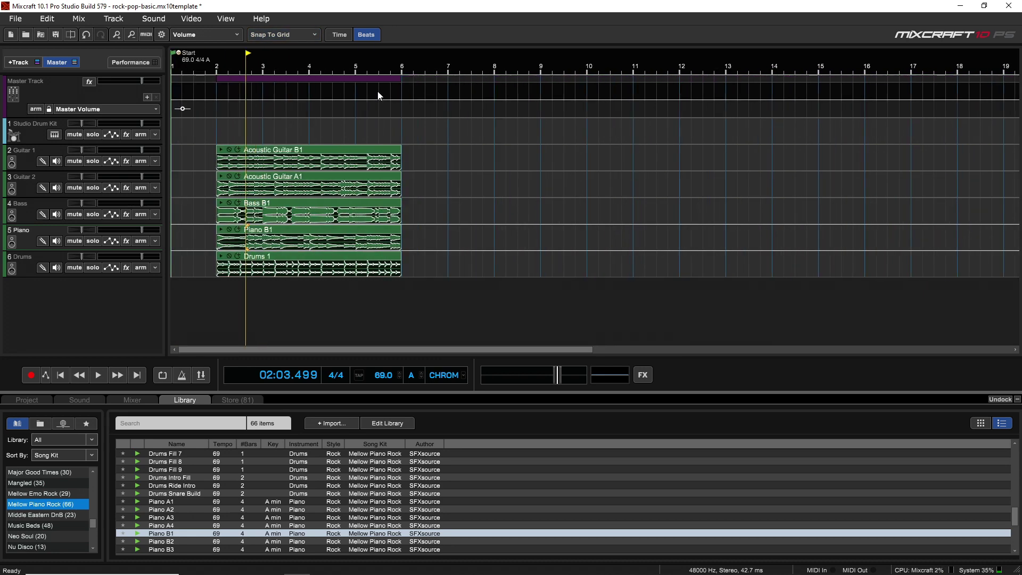
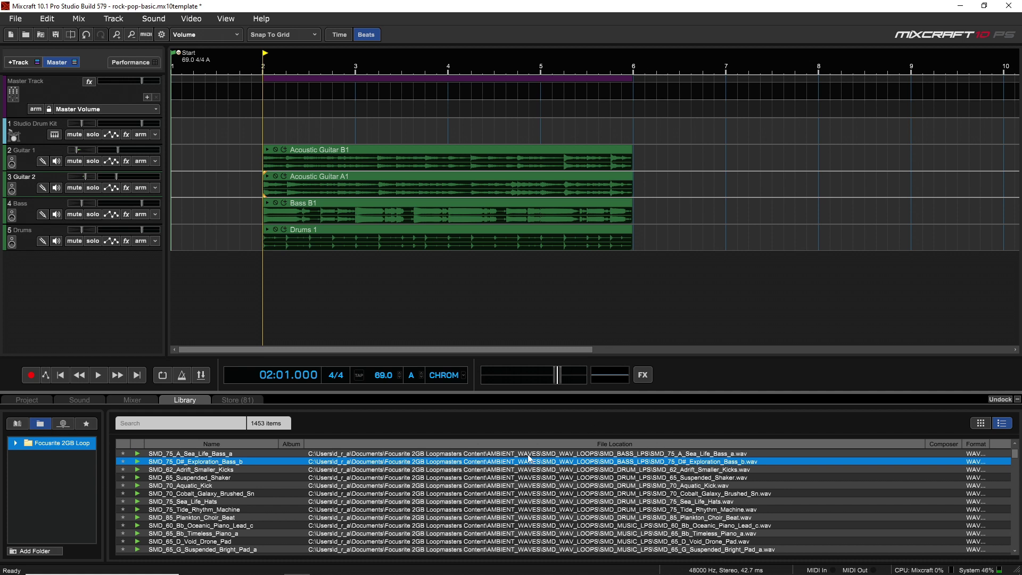
Step: Hide the File Location column in the sample list and show the Description and Style columns
right_click(594, 443)
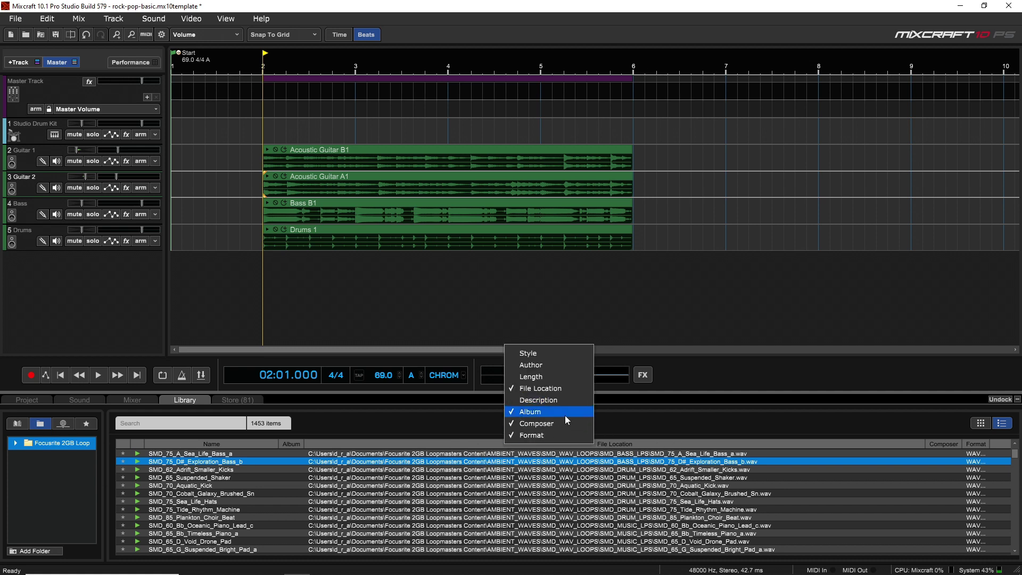
click(534, 390)
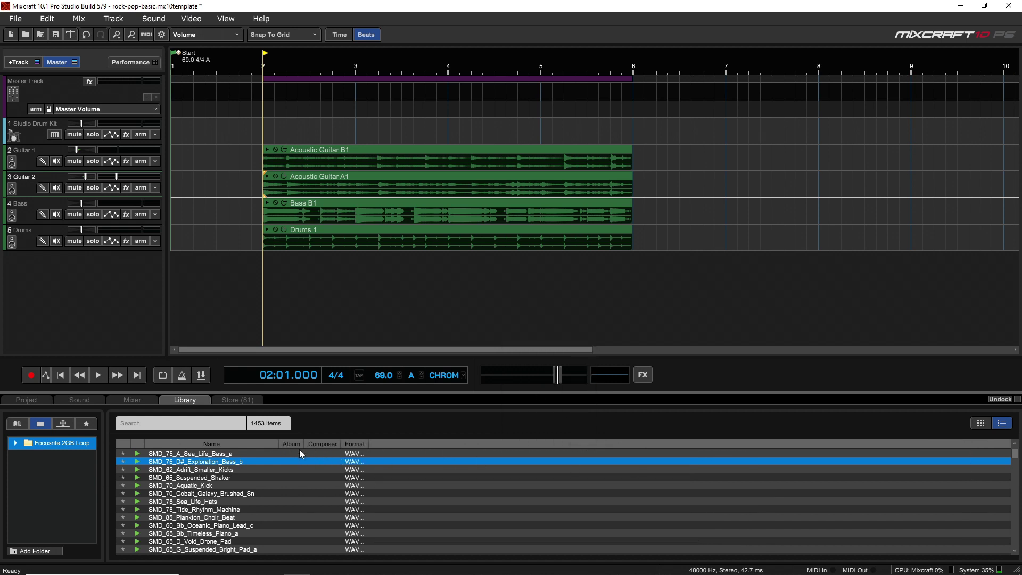
right_click(420, 444)
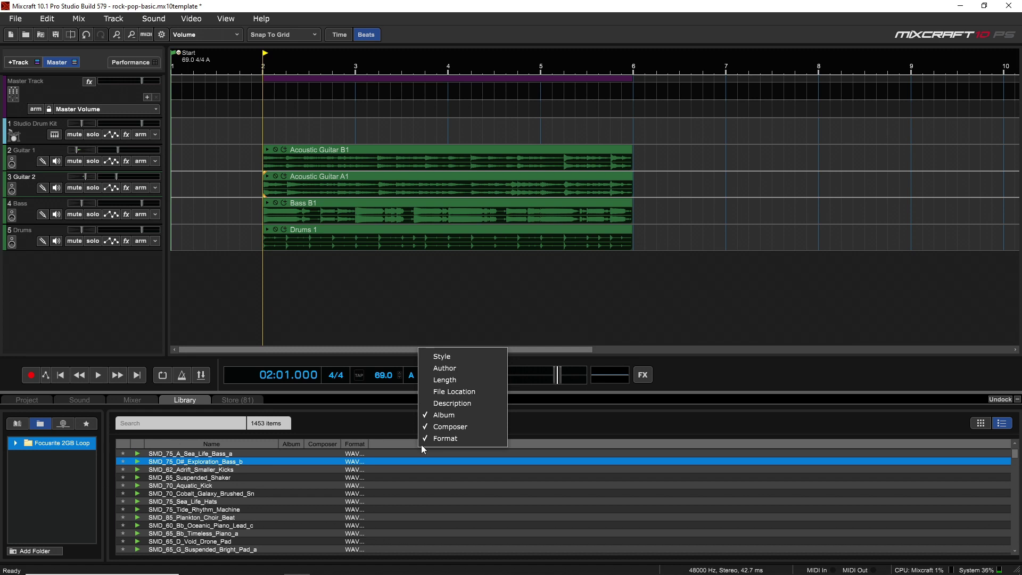
click(463, 404)
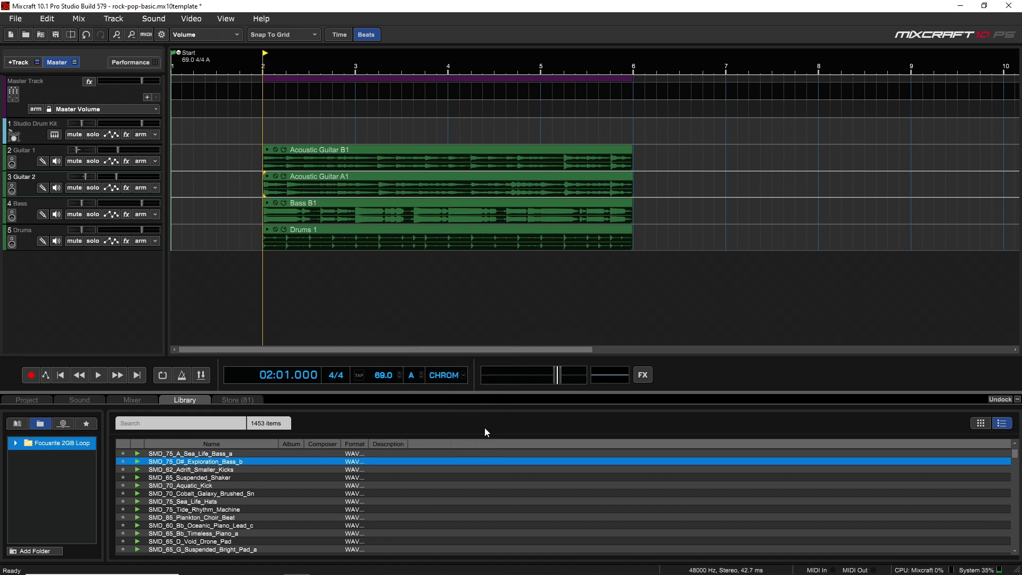
right_click(423, 444)
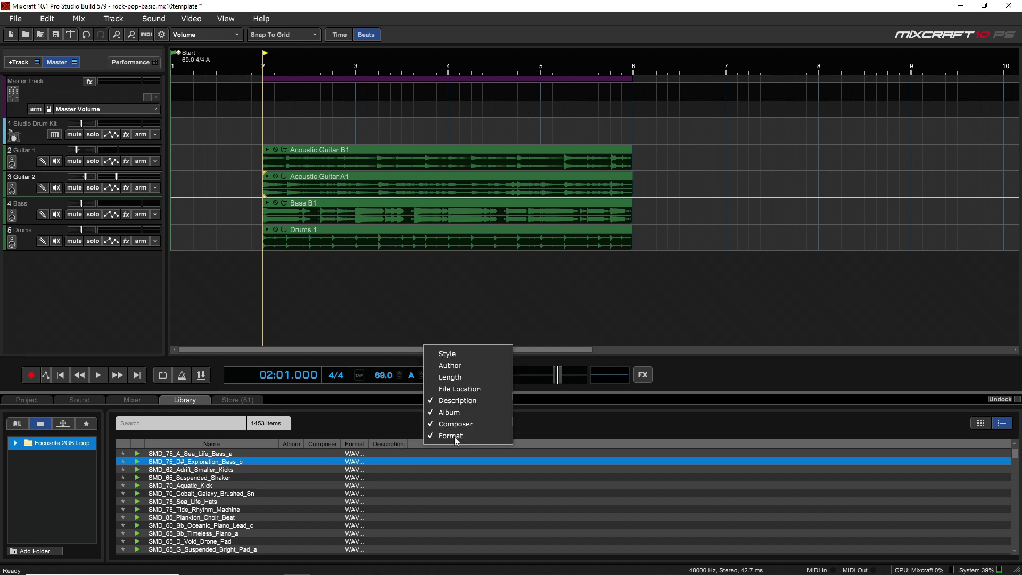
click(474, 354)
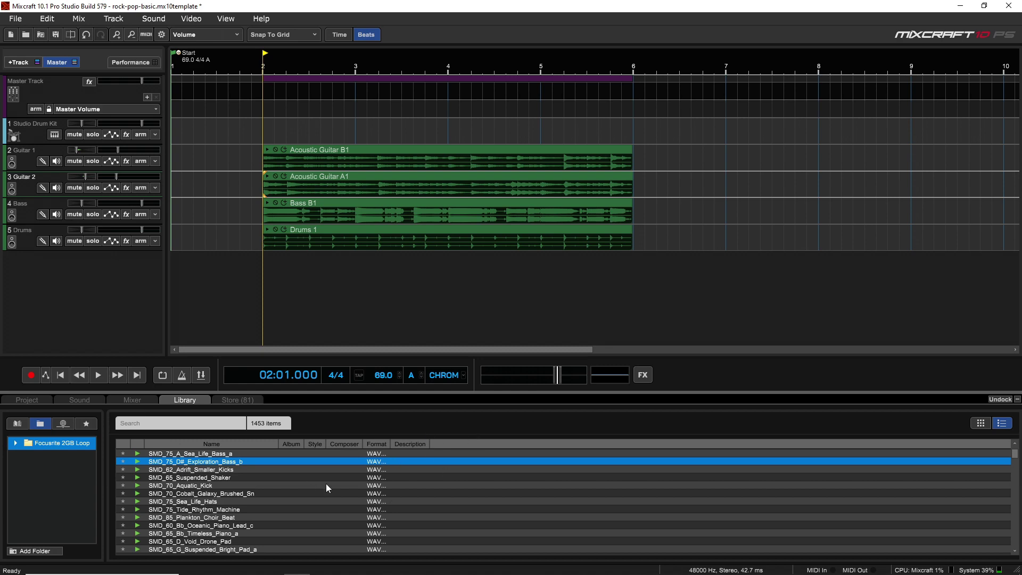
Step: Look through the sample list, expand the Focusrite 2GB Loop folder and select its TPS_ACOUSTI subfolder
scroll(325, 485, down, 10)
scroll(341, 500, down, 5)
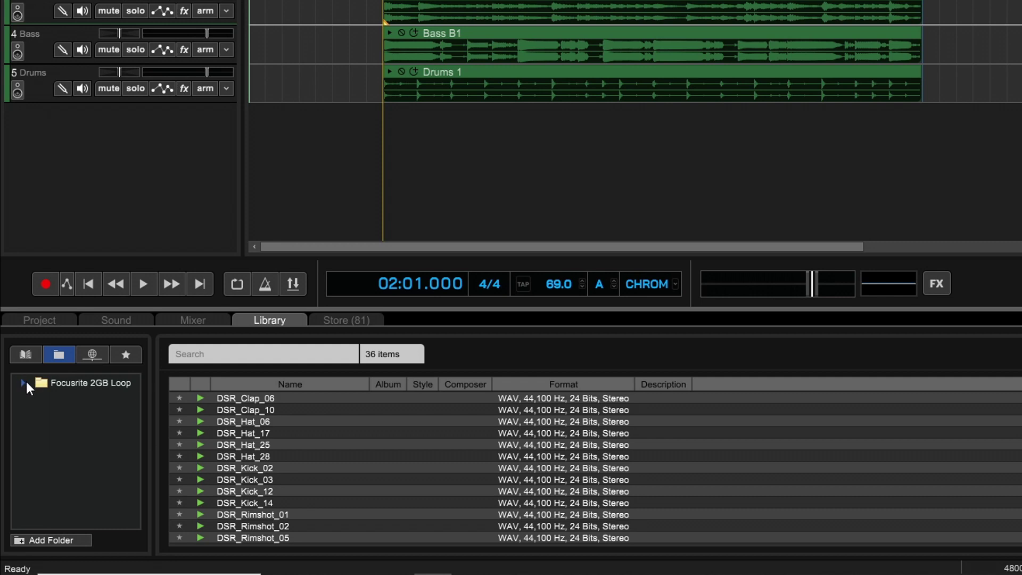
click(23, 382)
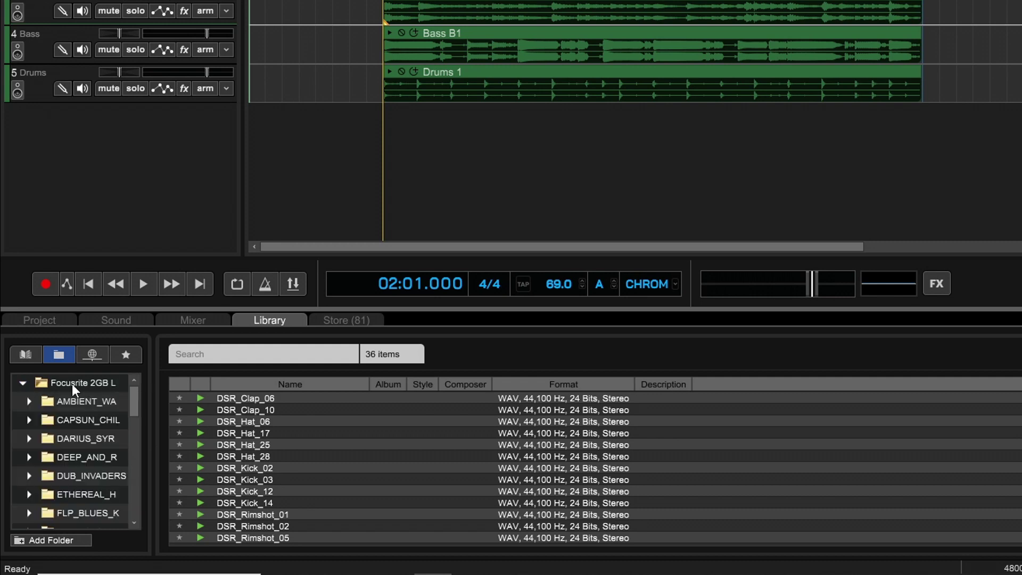
scroll(80, 484, down, 4)
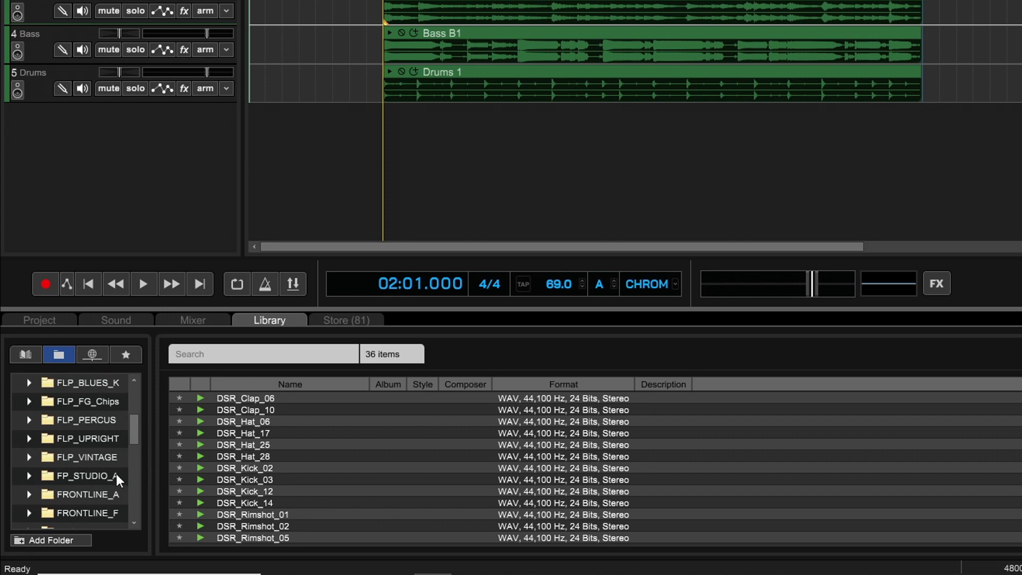
scroll(80, 479, down, 5)
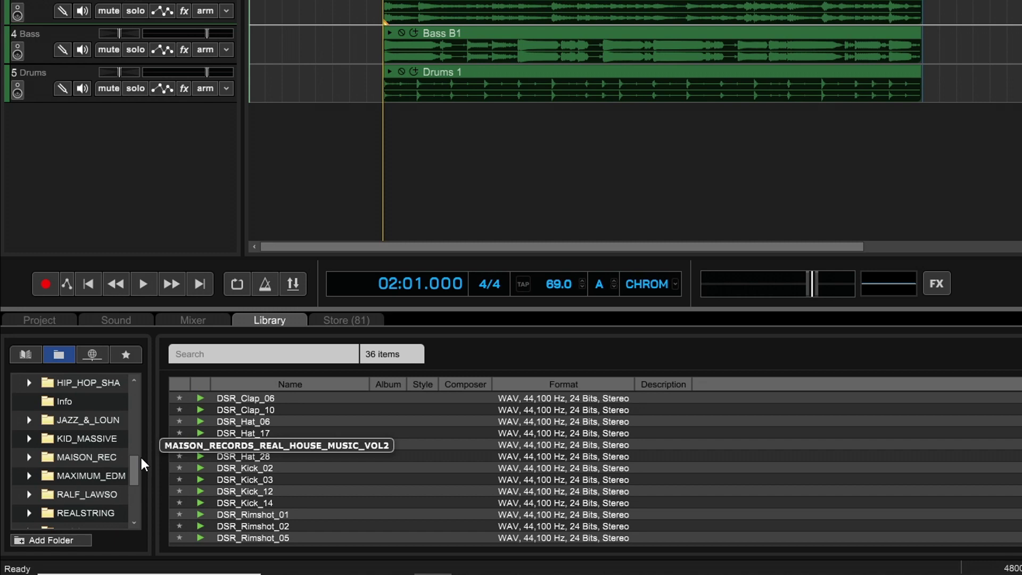
scroll(54, 471, down, 4)
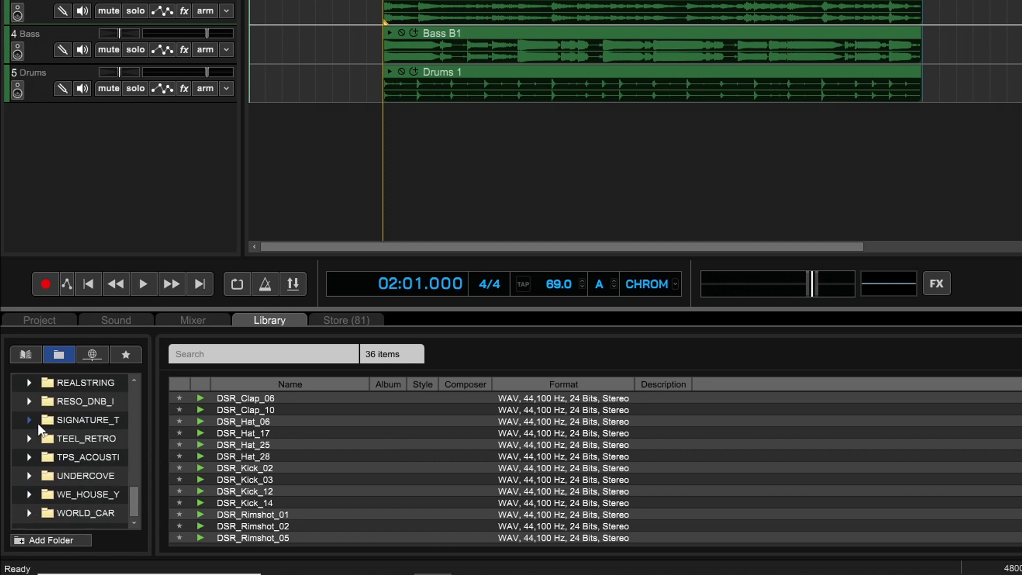
click(59, 421)
key(Down)
key(Down)
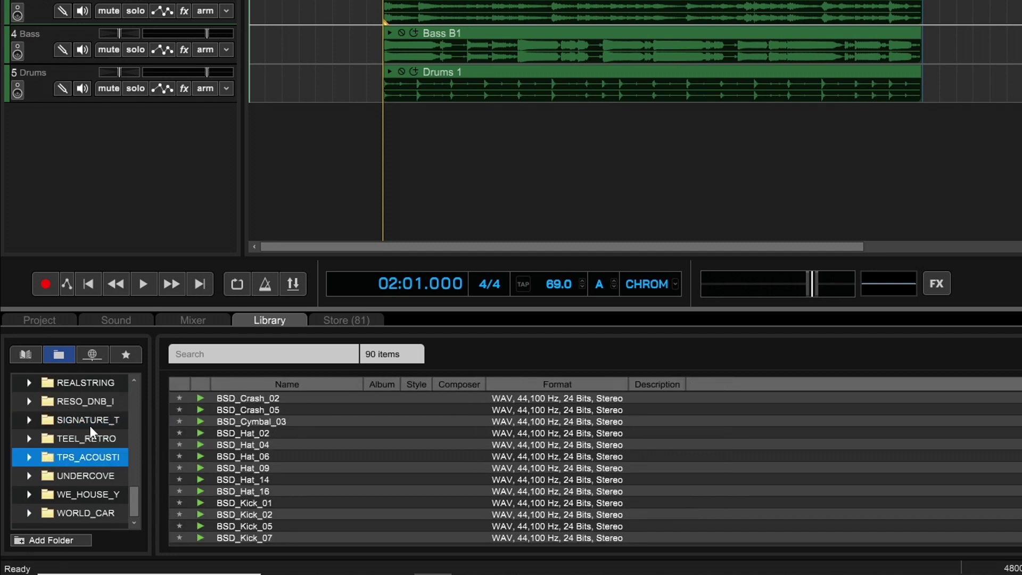
Step: Mark BSD_Crash_05, BSD_Hat_02 and BSD_Hat_09 as favorites and show the list of all favorites
click(178, 410)
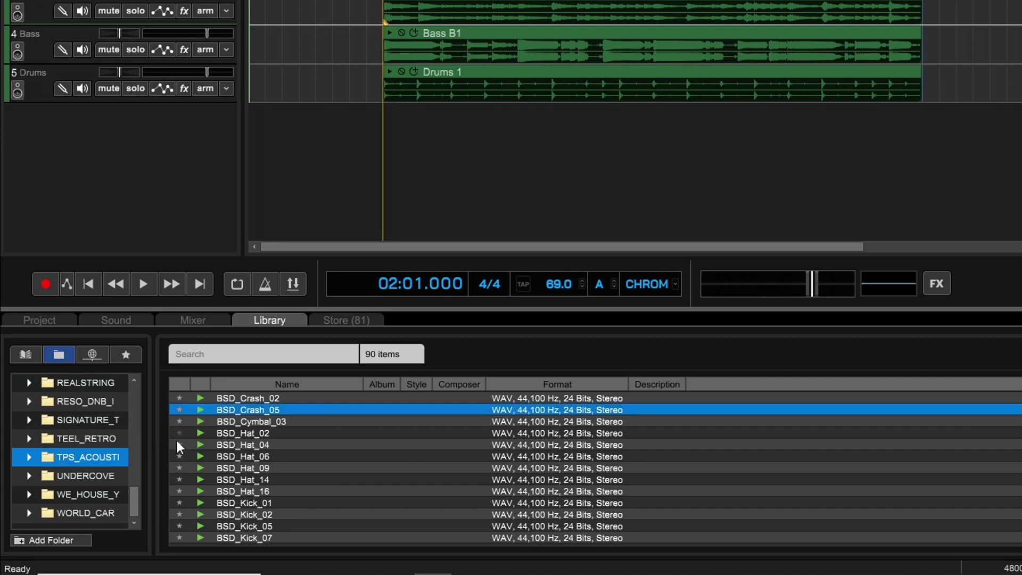
click(177, 434)
click(177, 468)
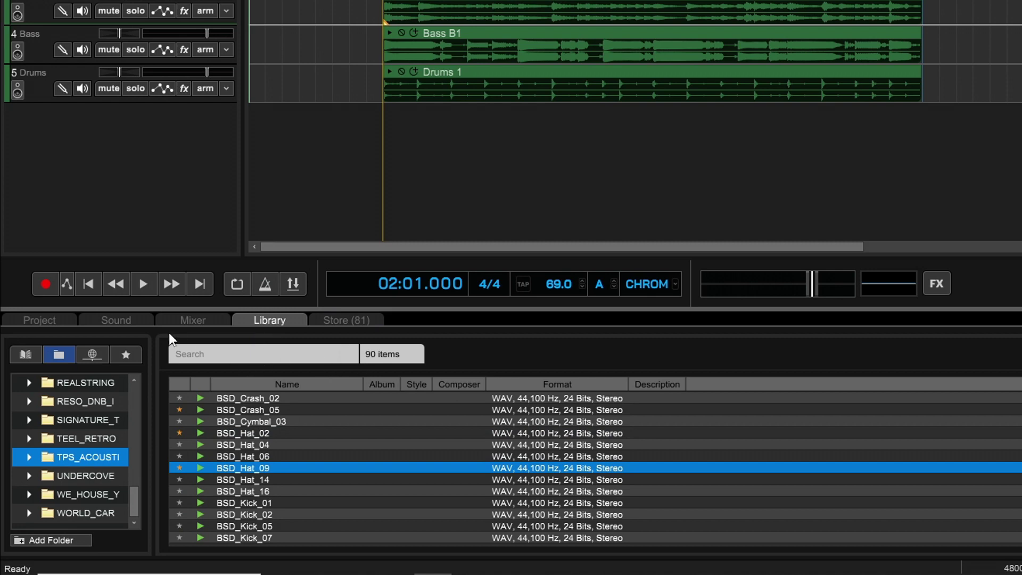
click(125, 355)
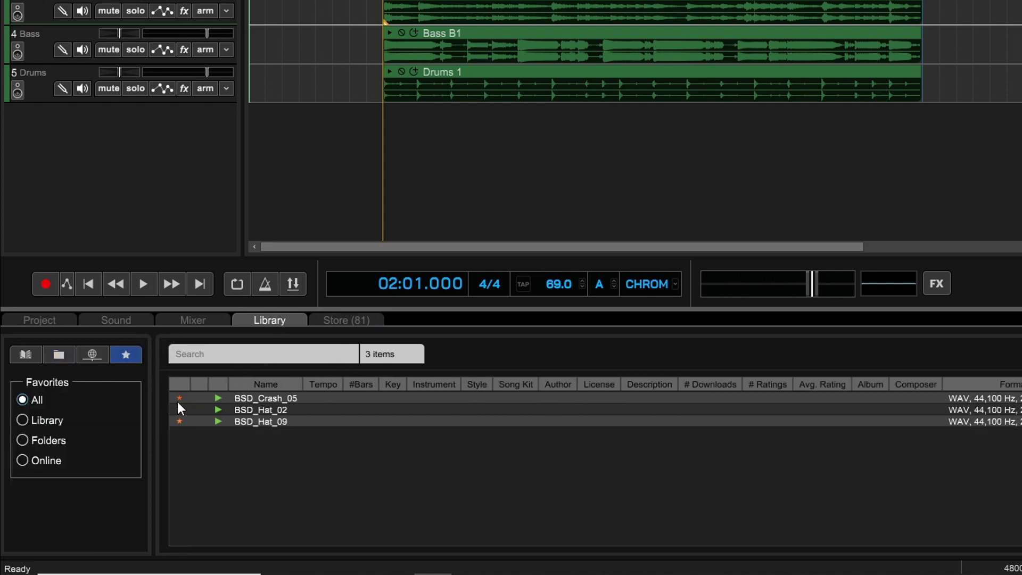
Step: Return to the built-in loop library, open the store and filter its products to Loops
click(26, 354)
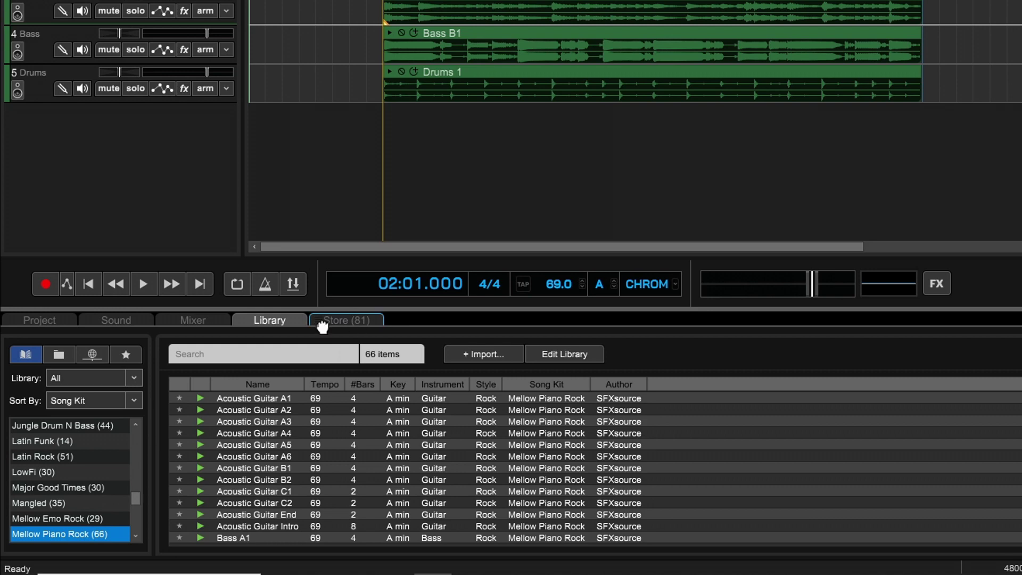
click(347, 319)
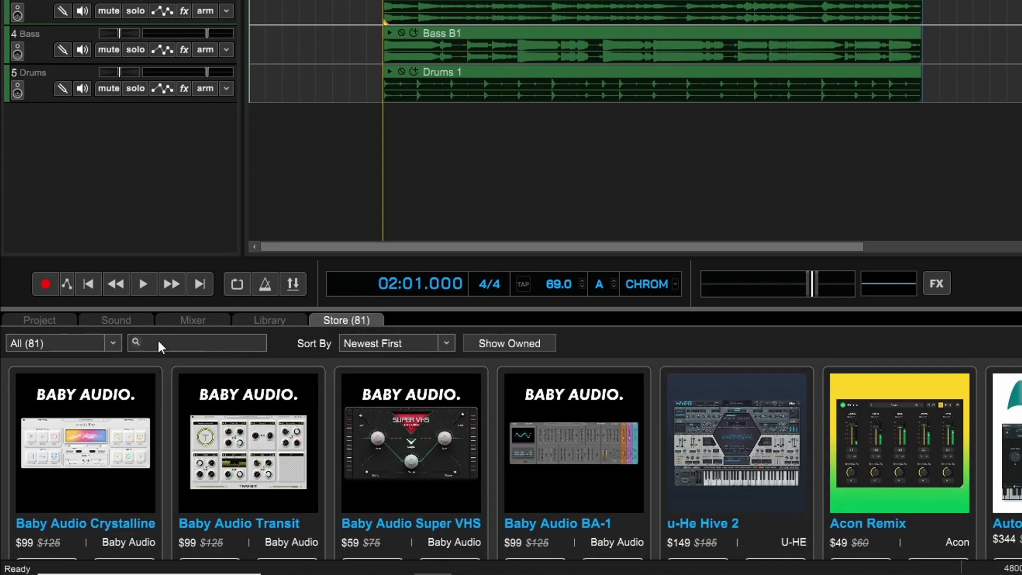
click(113, 343)
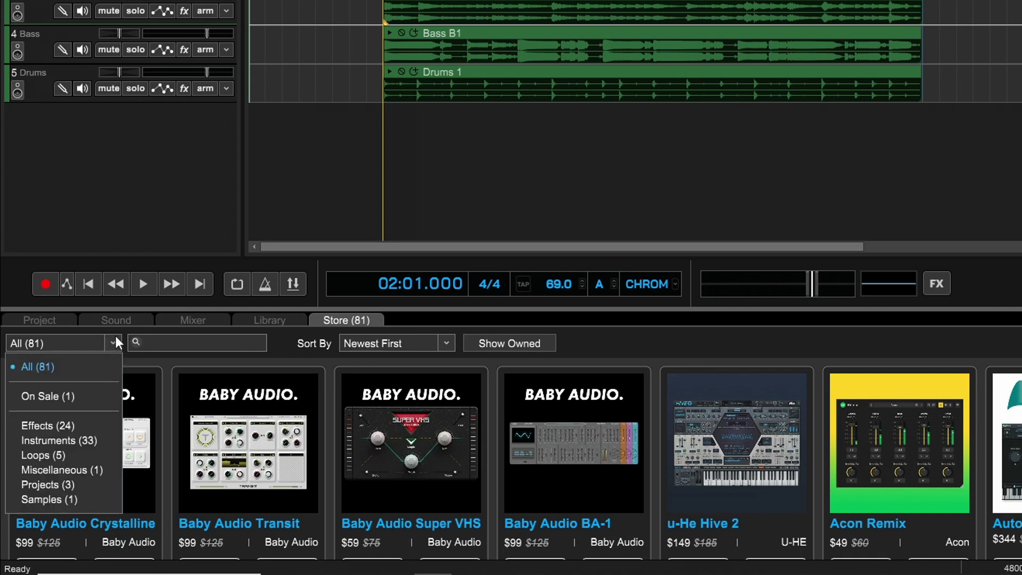
click(43, 455)
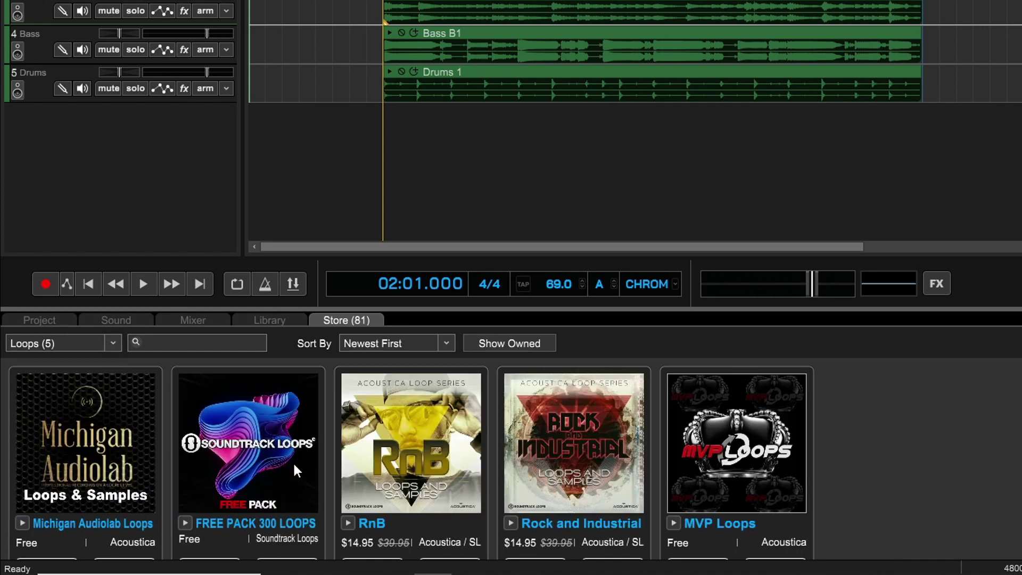
Step: Preview the free Michigan Audiolab Loops pack in the store and stop its playback
scroll(52, 483, down, 1)
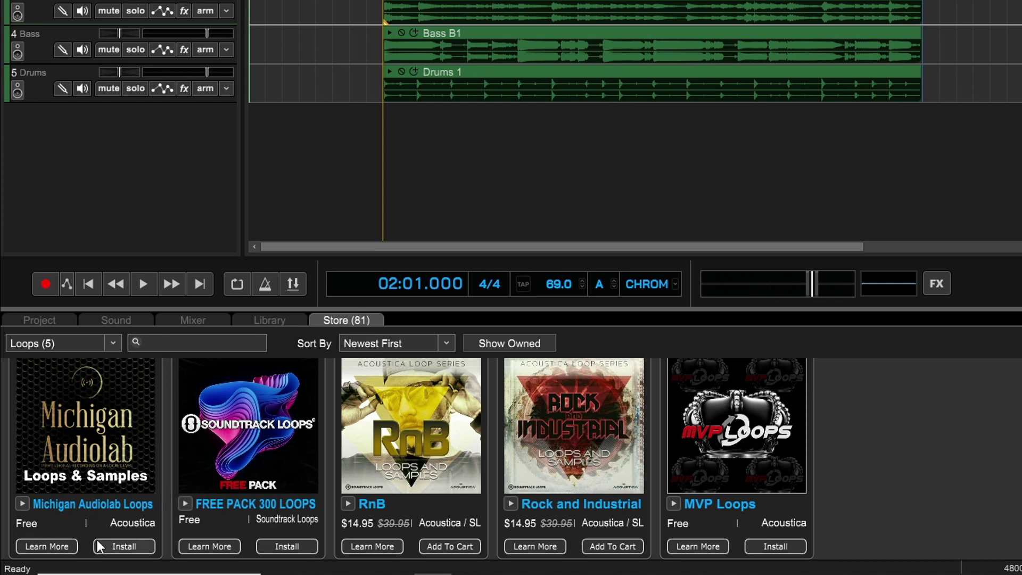
click(22, 503)
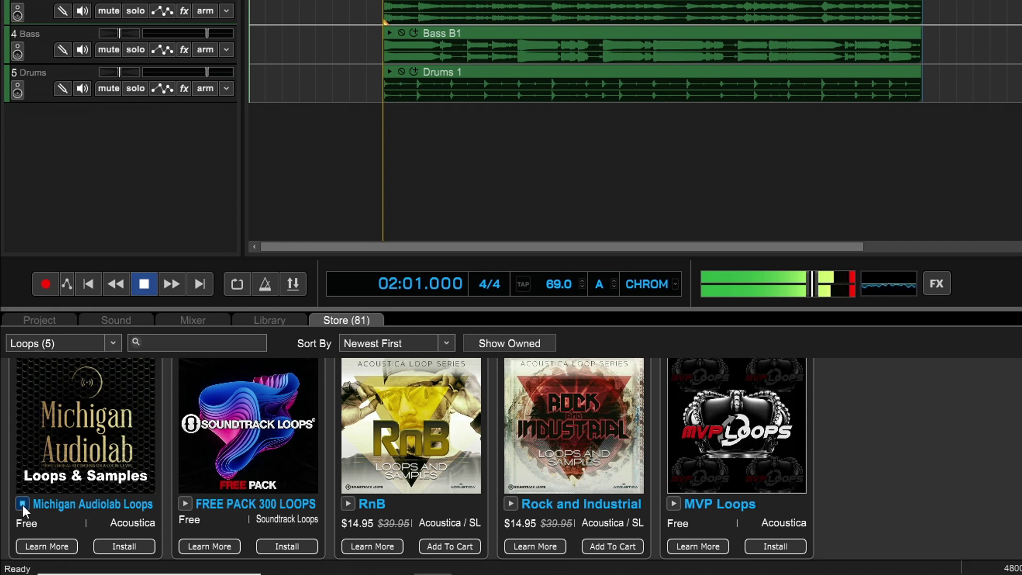
click(23, 504)
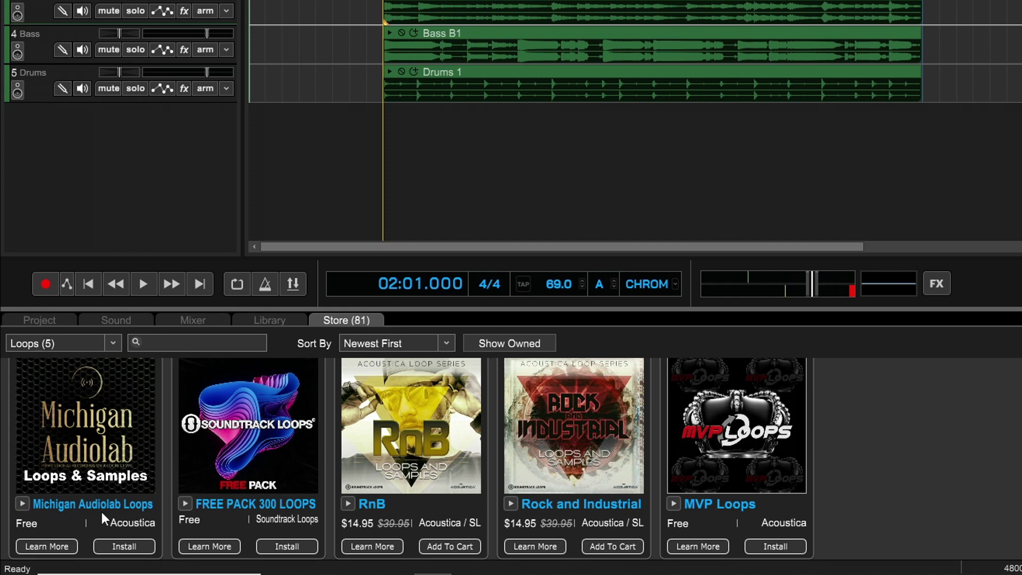
Step: Preview the FREE PACK 300 LOOPS product, stop its playback, and download and install the pack
click(186, 503)
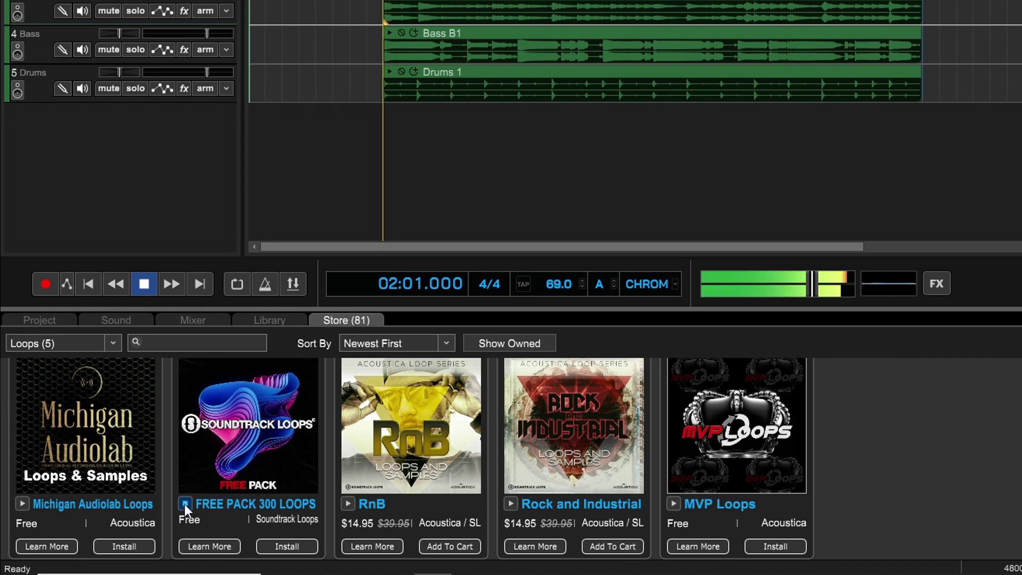
click(185, 503)
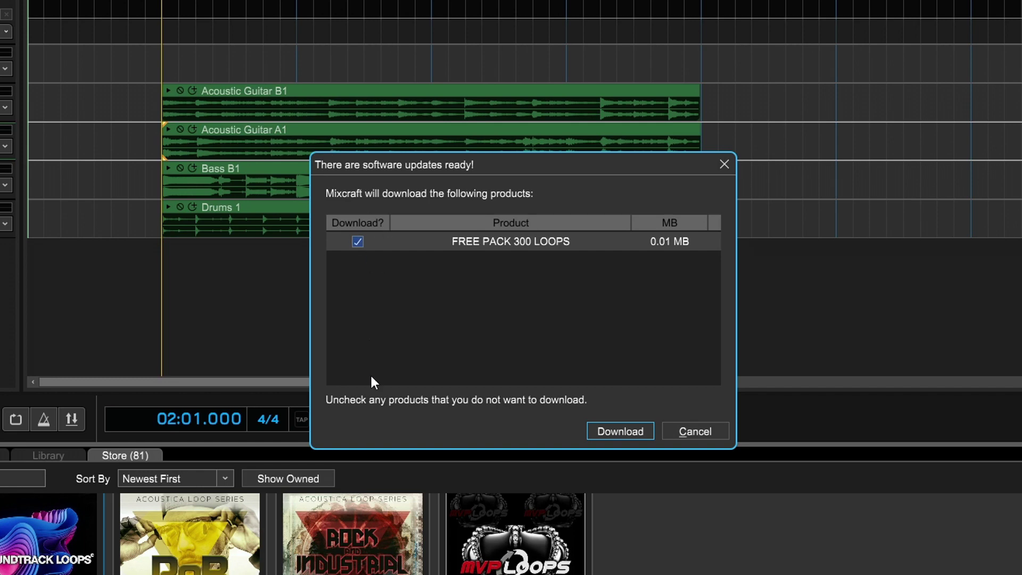
click(628, 430)
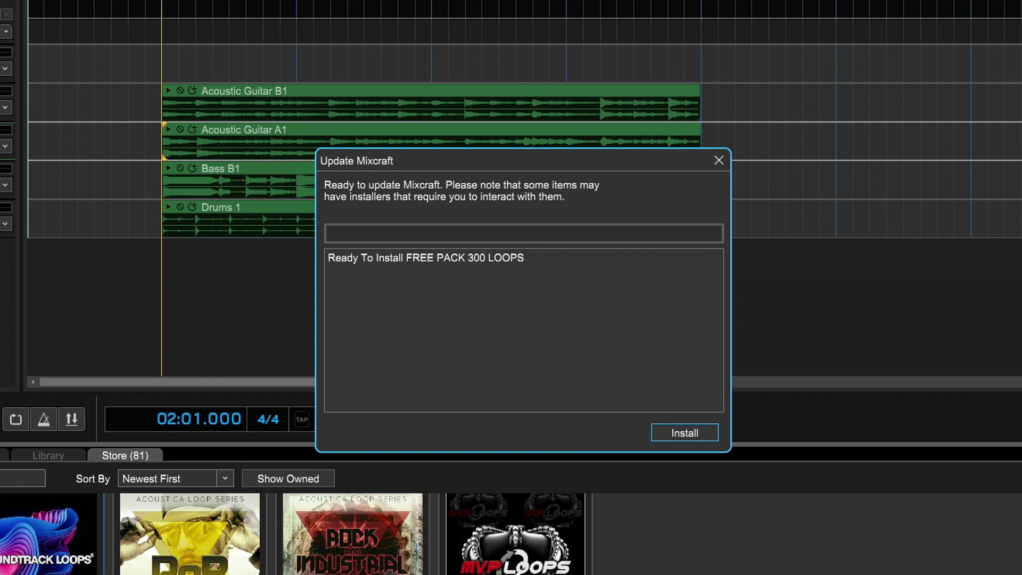
click(683, 431)
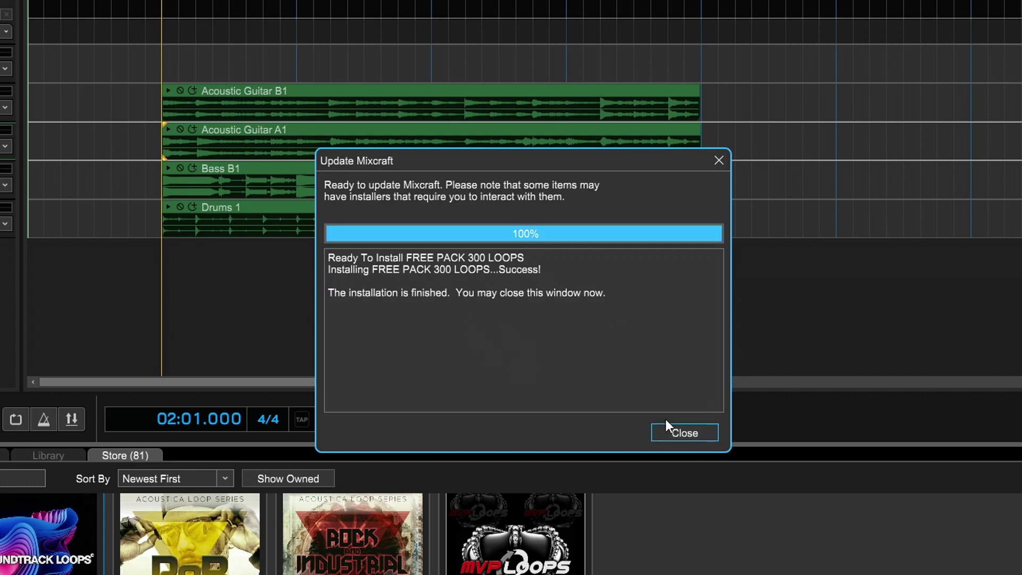
click(687, 433)
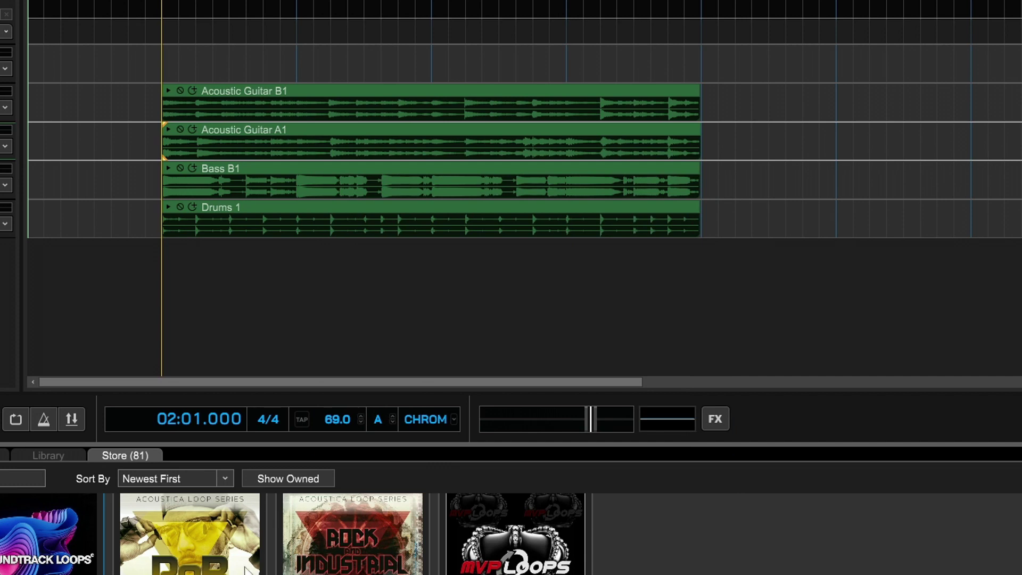
Step: Return to the loop library, sort it by Imported Date and look through the SL 300 Free Pack loops
click(49, 453)
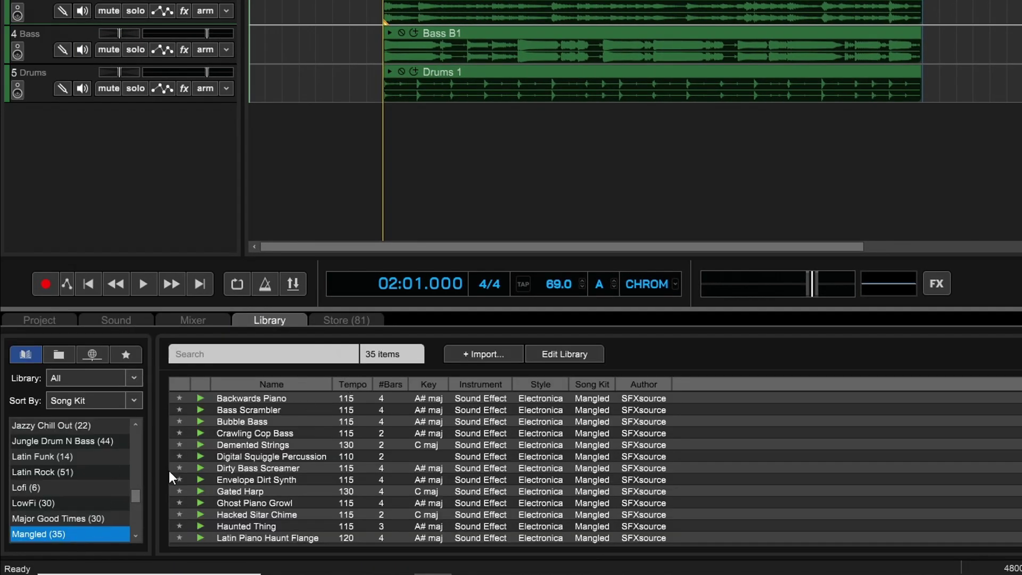
click(134, 400)
click(113, 442)
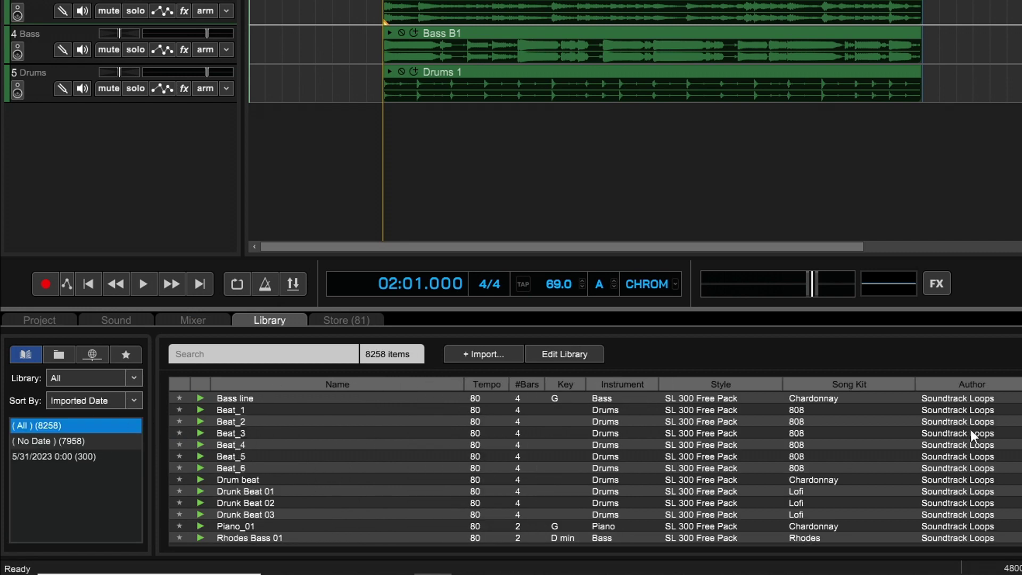
scroll(976, 455, down, 7)
scroll(976, 508, up, 3)
scroll(960, 491, up, 4)
scroll(264, 458, down, 1)
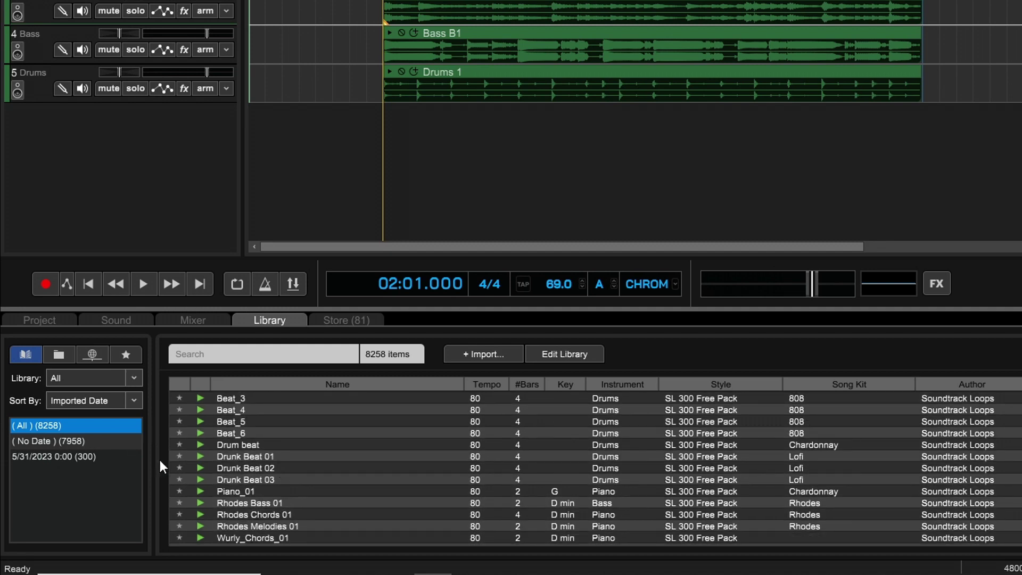
Step: Preview the Drunk Beat 01 and Drunk Beat 03 loops, stopping each one, and return to the store
click(201, 456)
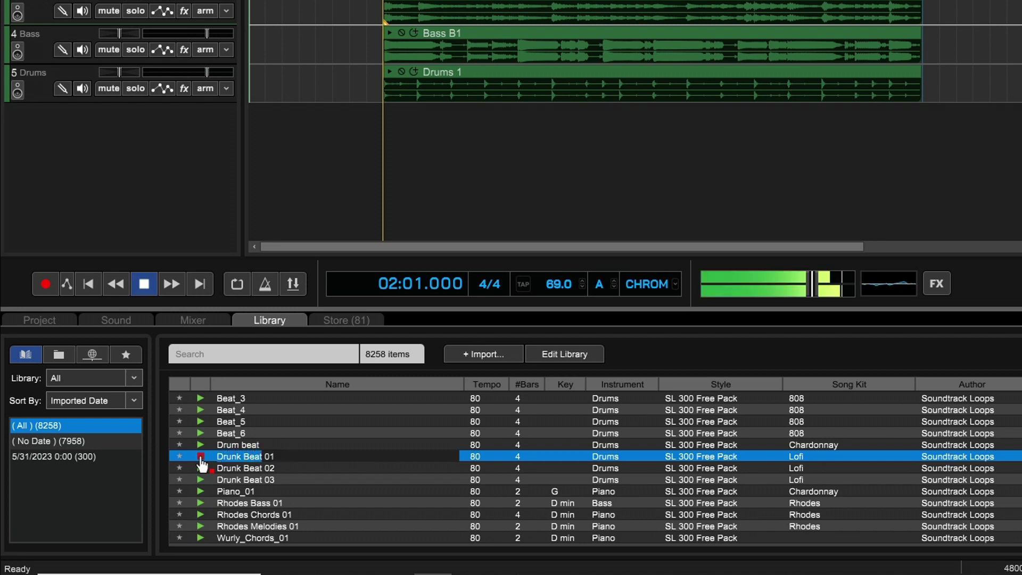
click(201, 458)
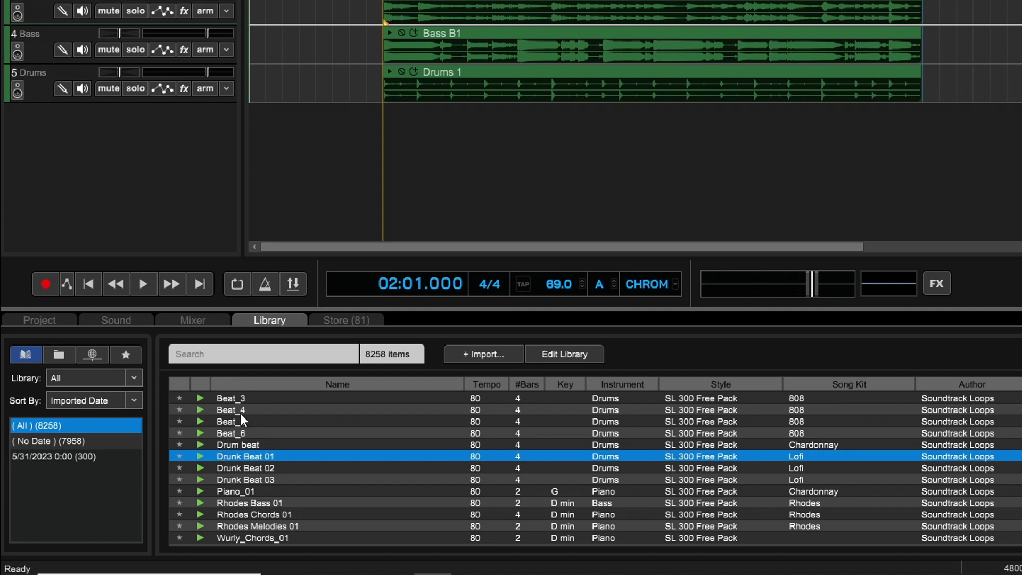
click(200, 480)
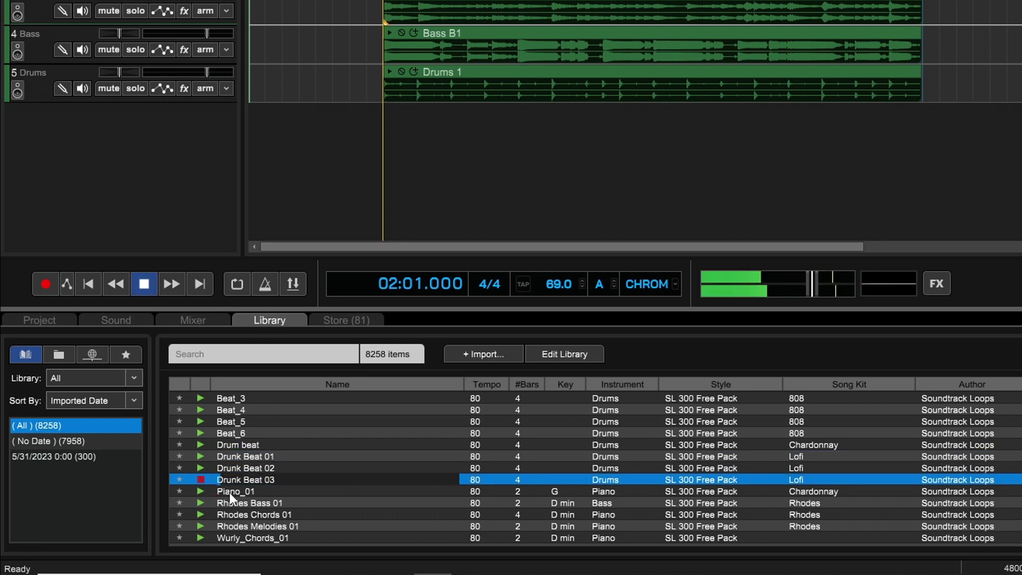
click(200, 479)
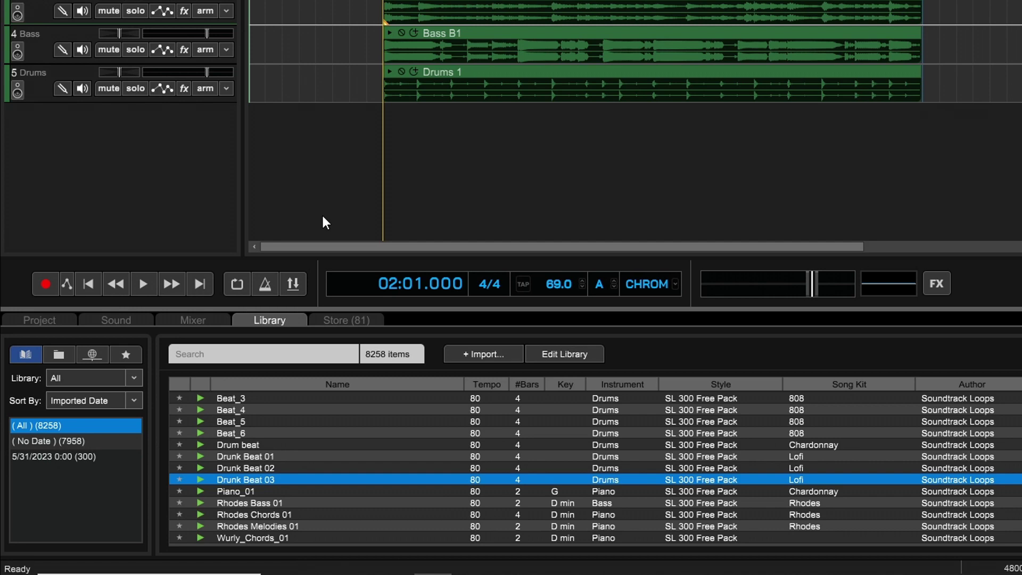
click(346, 320)
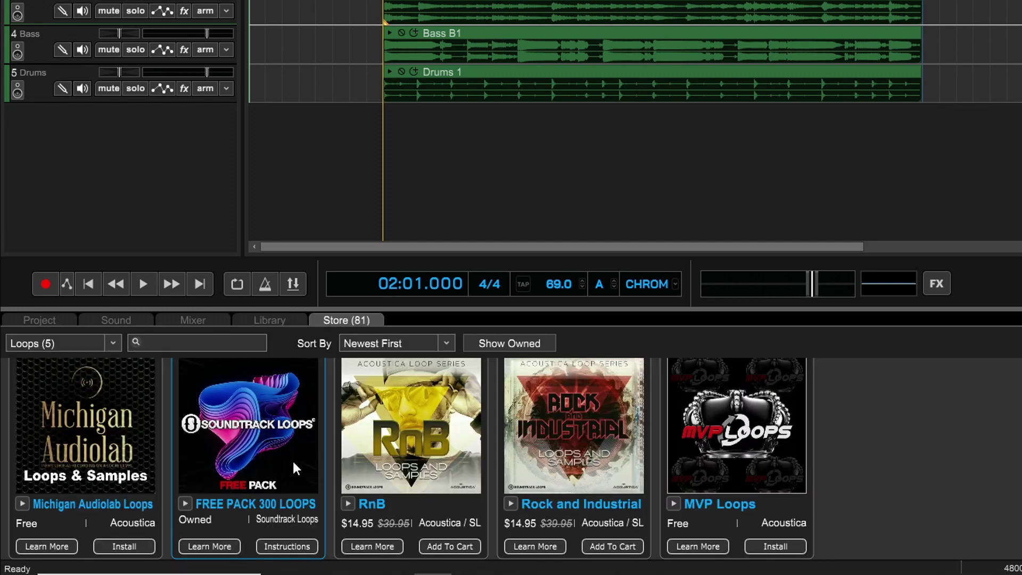